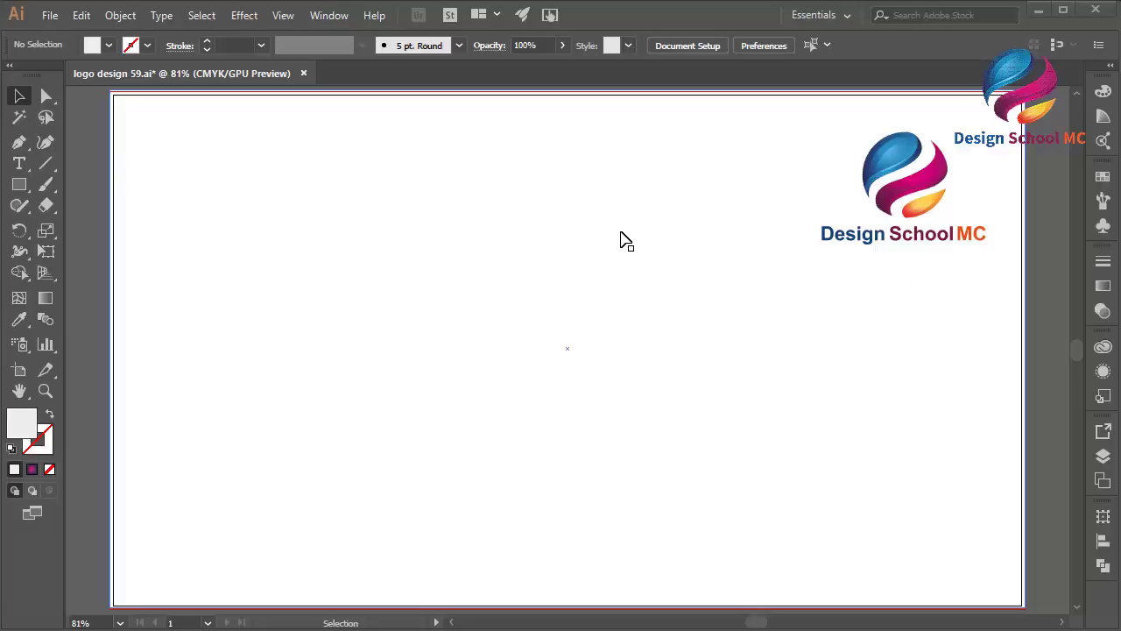
# - Draw a large rectangle and squash it into a thin horizontal strip near the top of the artboard
pyautogui.moveTo(23, 191); pyautogui.dragTo(87, 184)
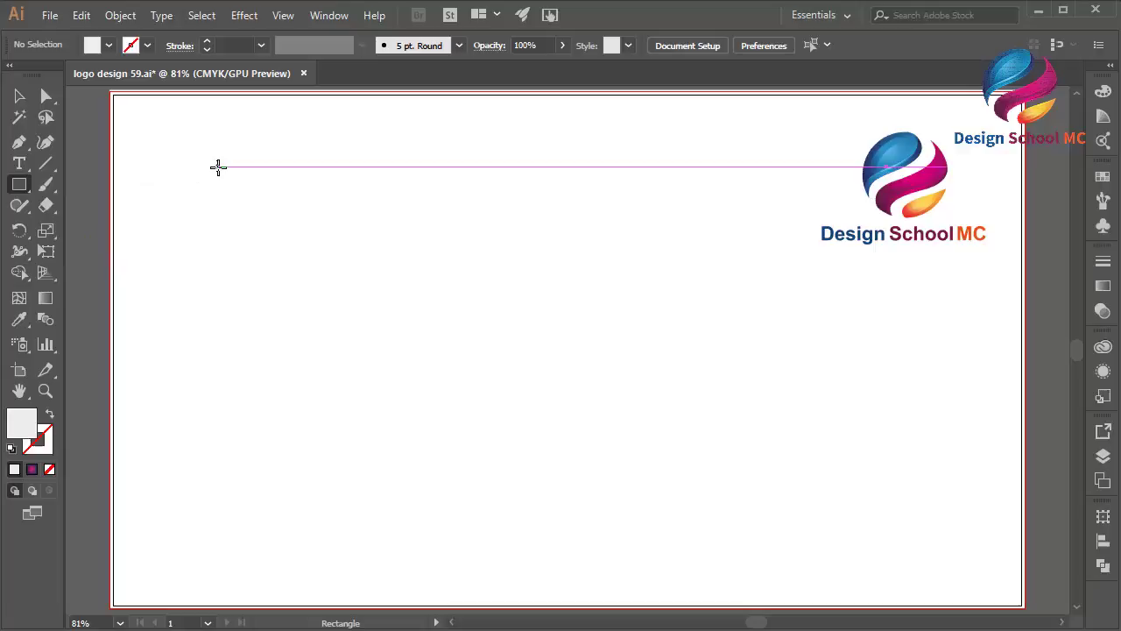
pyautogui.moveTo(218, 166); pyautogui.dragTo(626, 436)
pyautogui.click(19, 96)
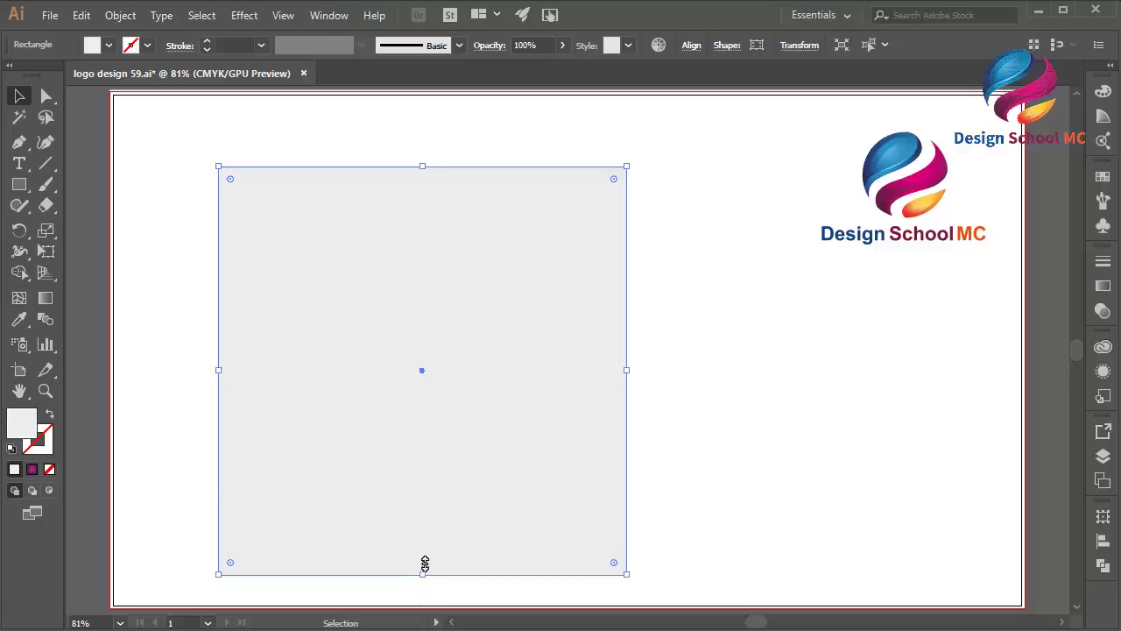
pyautogui.moveTo(425, 563); pyautogui.dragTo(556, 221)
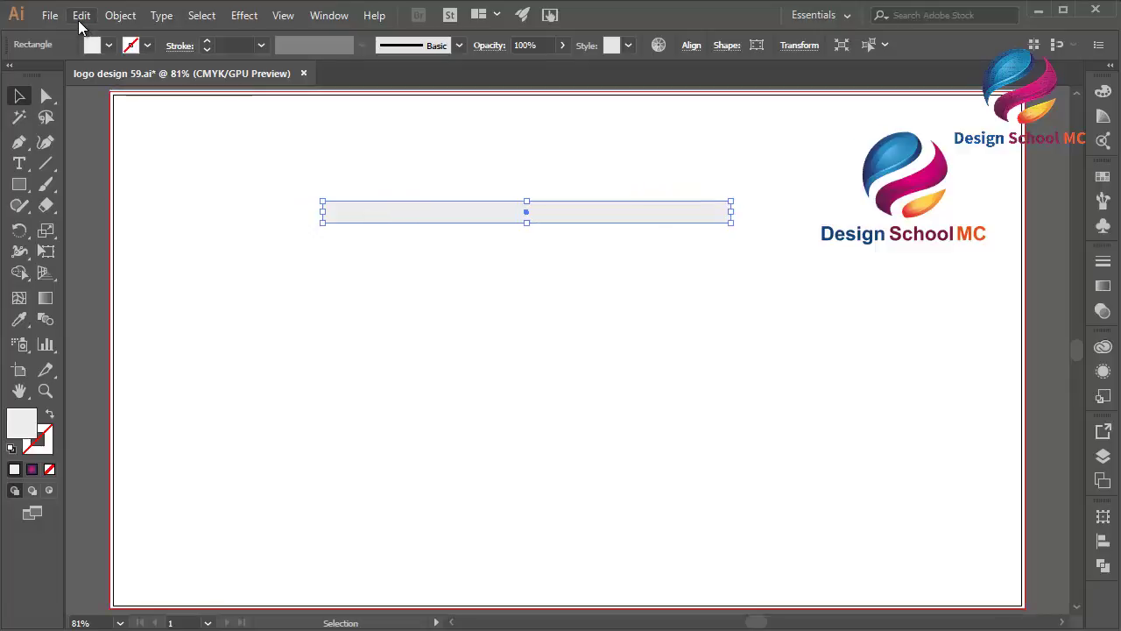
# - Duplicate the strip with Paste in Front and move the copy to its left
pyautogui.click(80, 15)
pyautogui.click(108, 99)
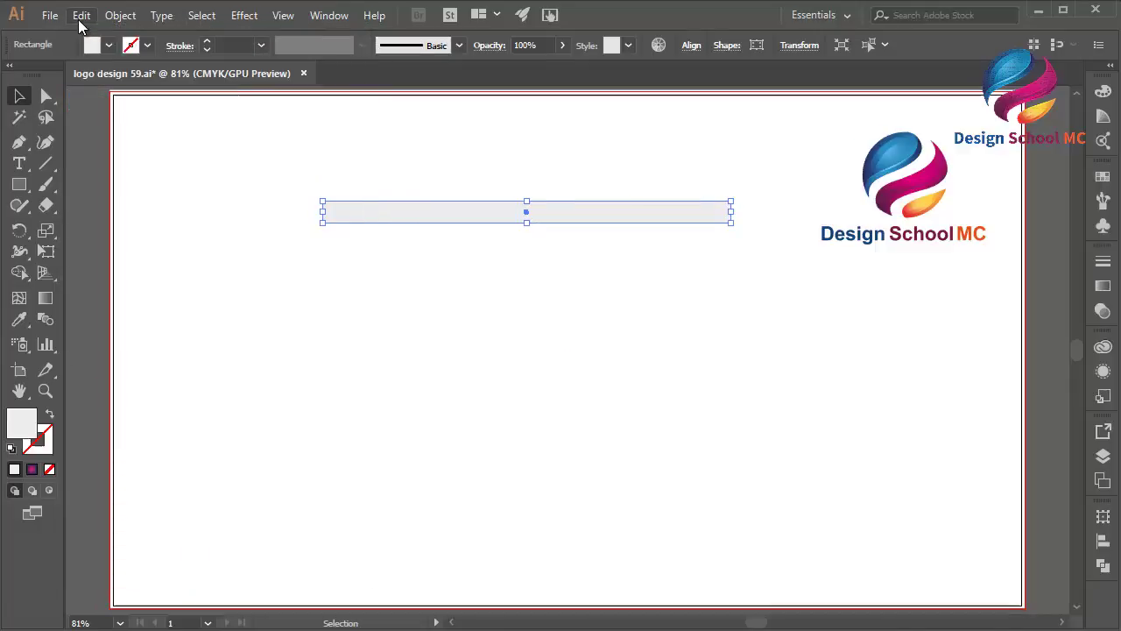
pyautogui.click(80, 16)
pyautogui.click(133, 138)
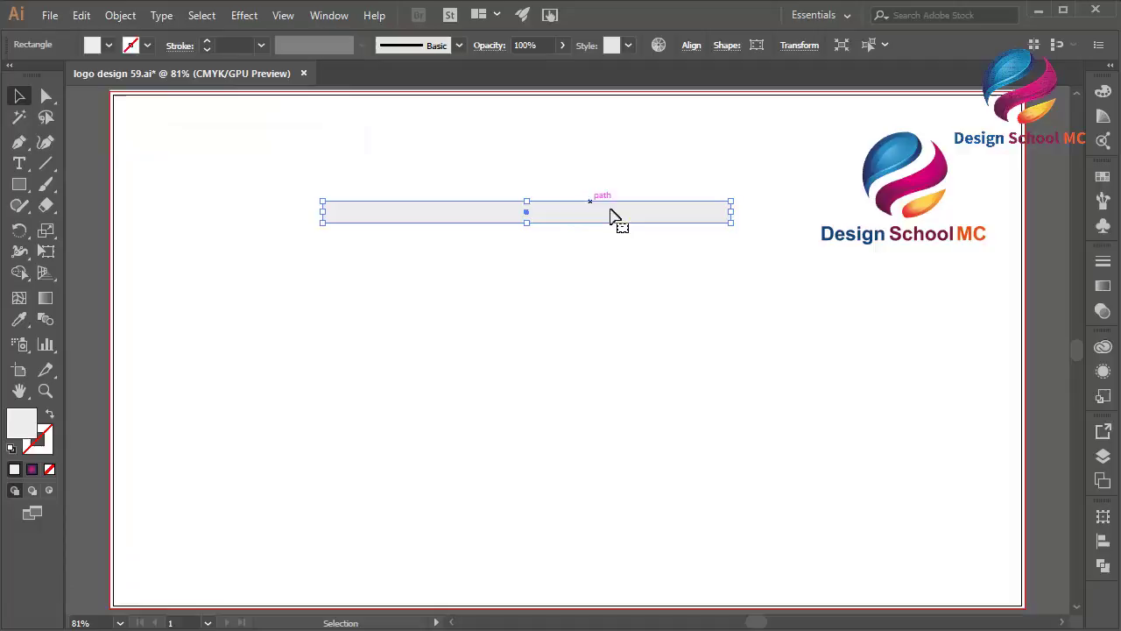
pyautogui.moveTo(599, 219); pyautogui.dragTo(225, 221)
# - Fill the right strip dark green and the left strip light green, then select both
pyautogui.click(464, 214)
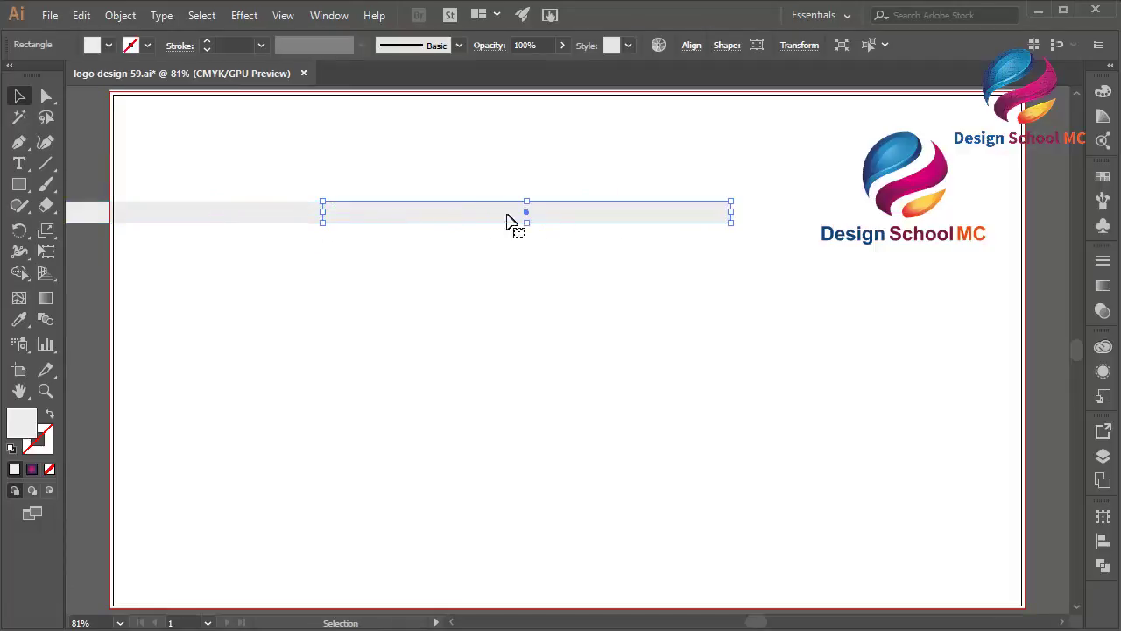
pyautogui.click(1103, 177)
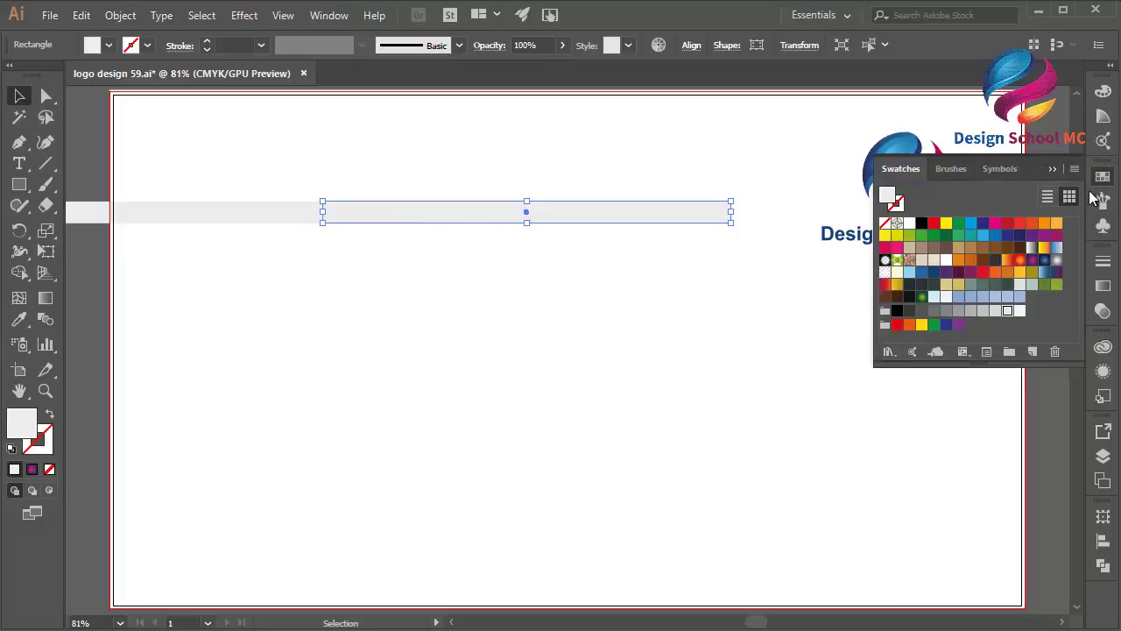
pyautogui.click(958, 312)
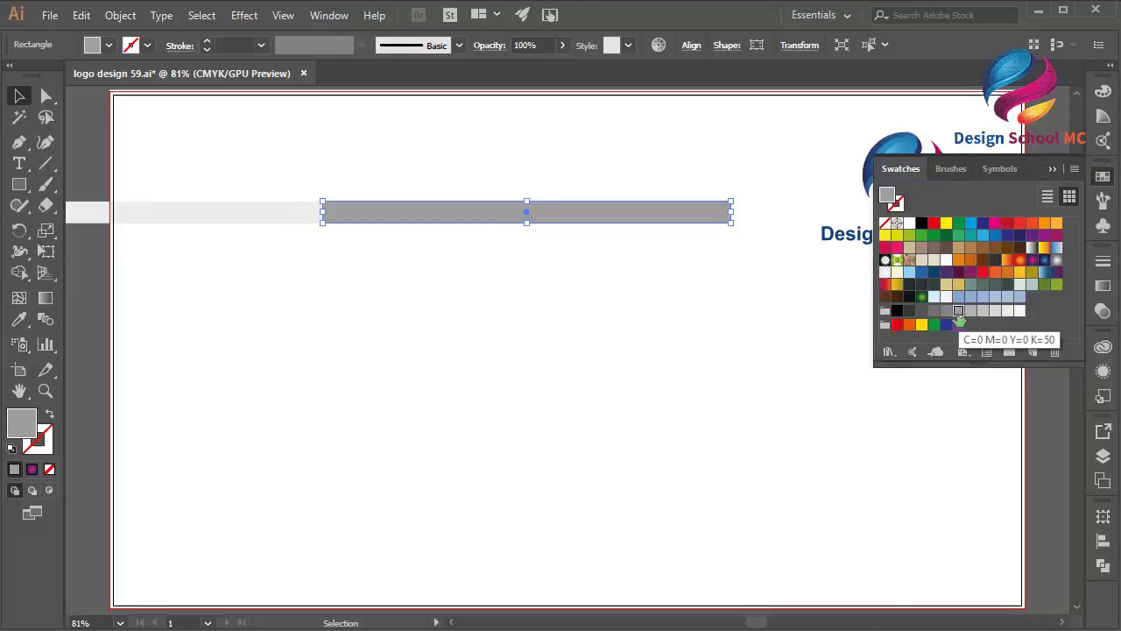
pyautogui.keyDown('shift'); pyautogui.click(118, 212); pyautogui.keyUp('shift')
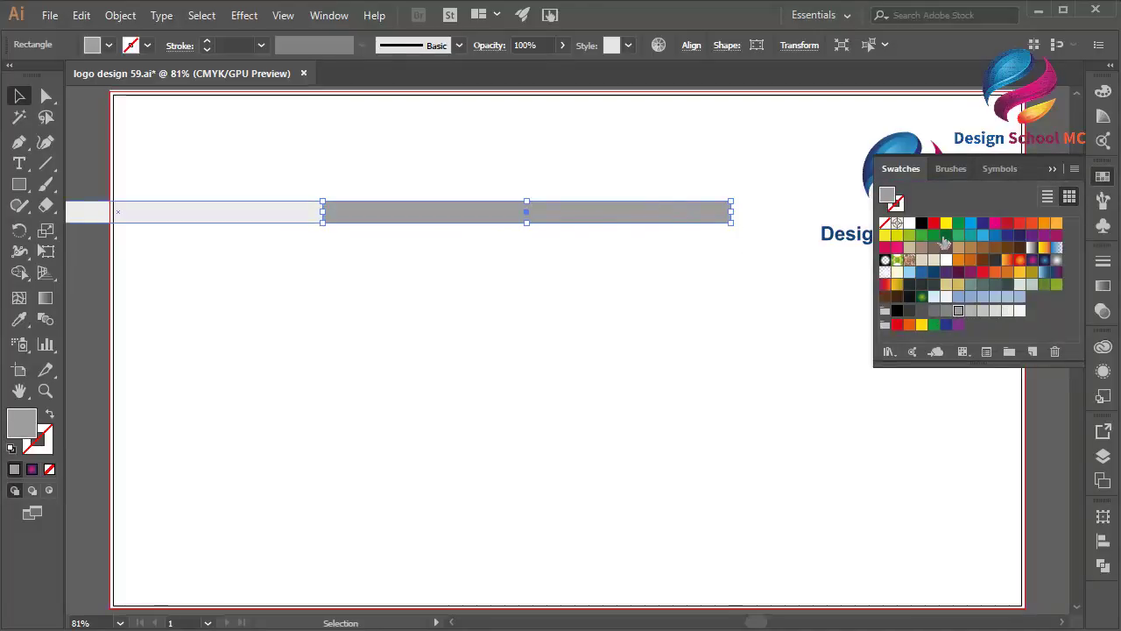
pyautogui.click(944, 237)
pyautogui.click(280, 215)
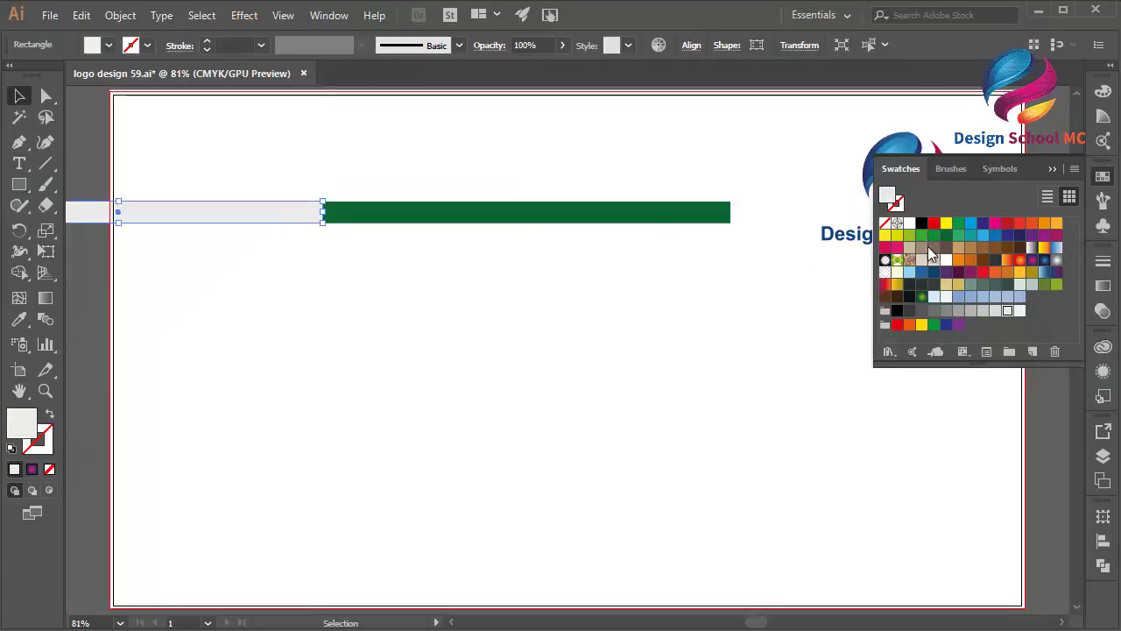
pyautogui.click(909, 237)
pyautogui.click(1053, 168)
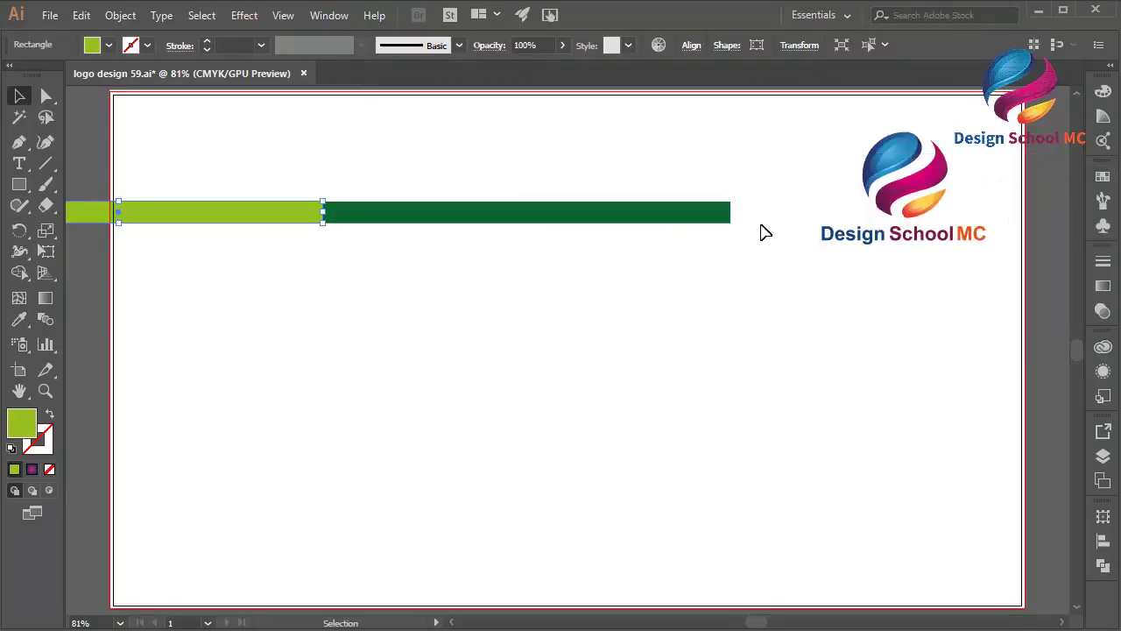
pyautogui.keyDown('shift'); pyautogui.click(530, 221); pyautogui.keyUp('shift')
# - Group the two strips and paste a copy just below as a second row
pyautogui.moveTo(482, 218); pyautogui.dragTo(636, 211)
pyautogui.rightClick(638, 212)
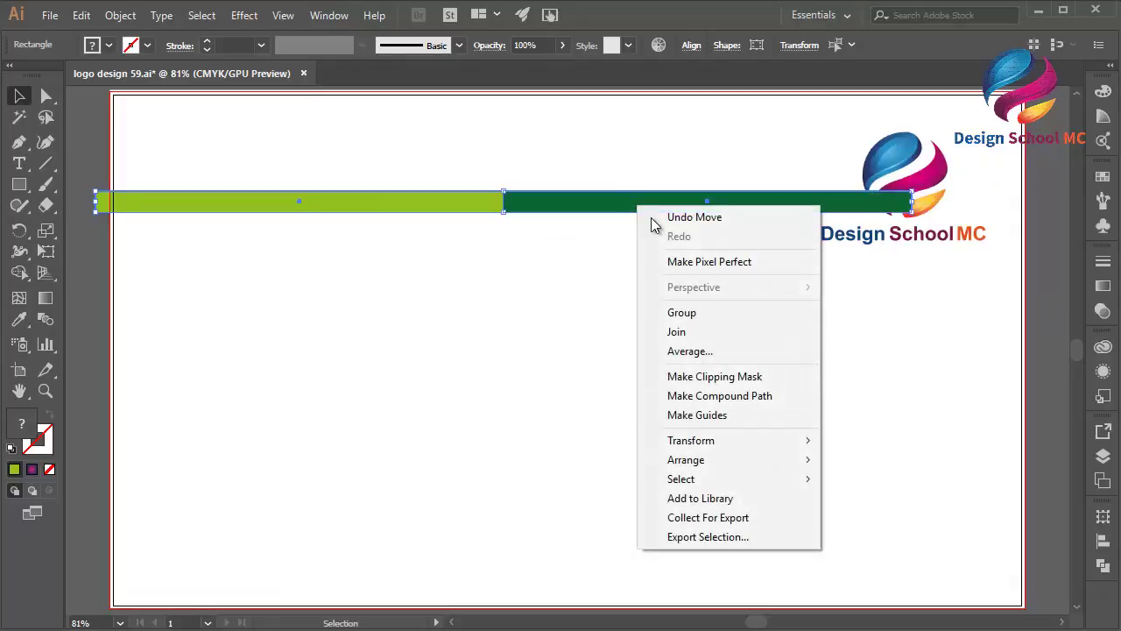
pyautogui.click(705, 312)
pyautogui.click(78, 15)
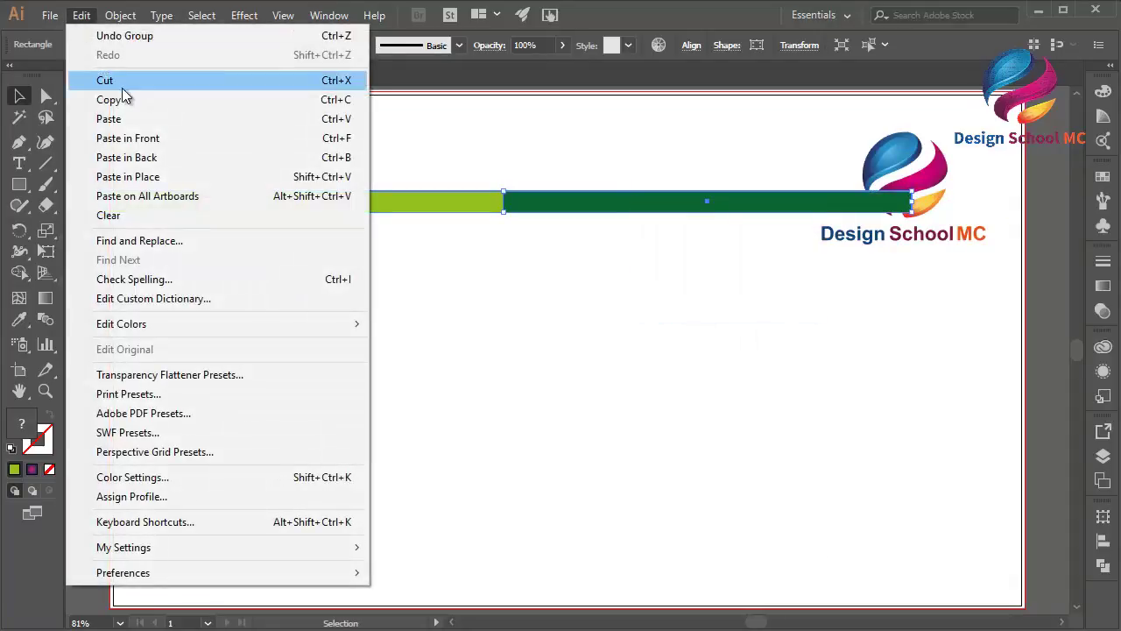
pyautogui.click(118, 97)
pyautogui.click(82, 15)
pyautogui.click(147, 144)
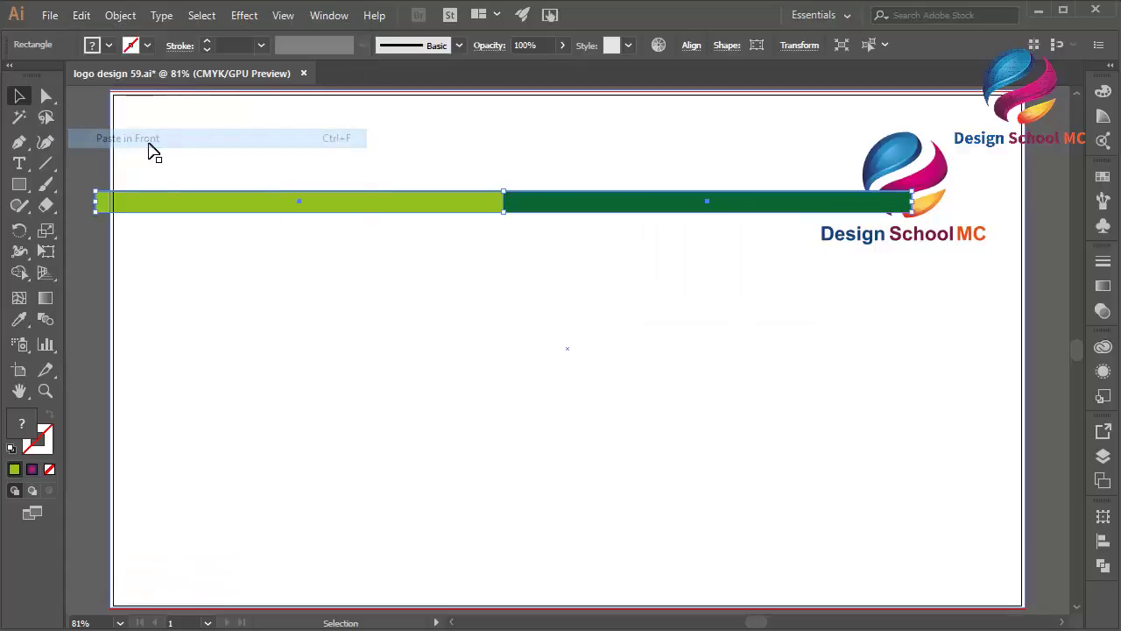
pyautogui.moveTo(315, 204); pyautogui.dragTo(321, 246)
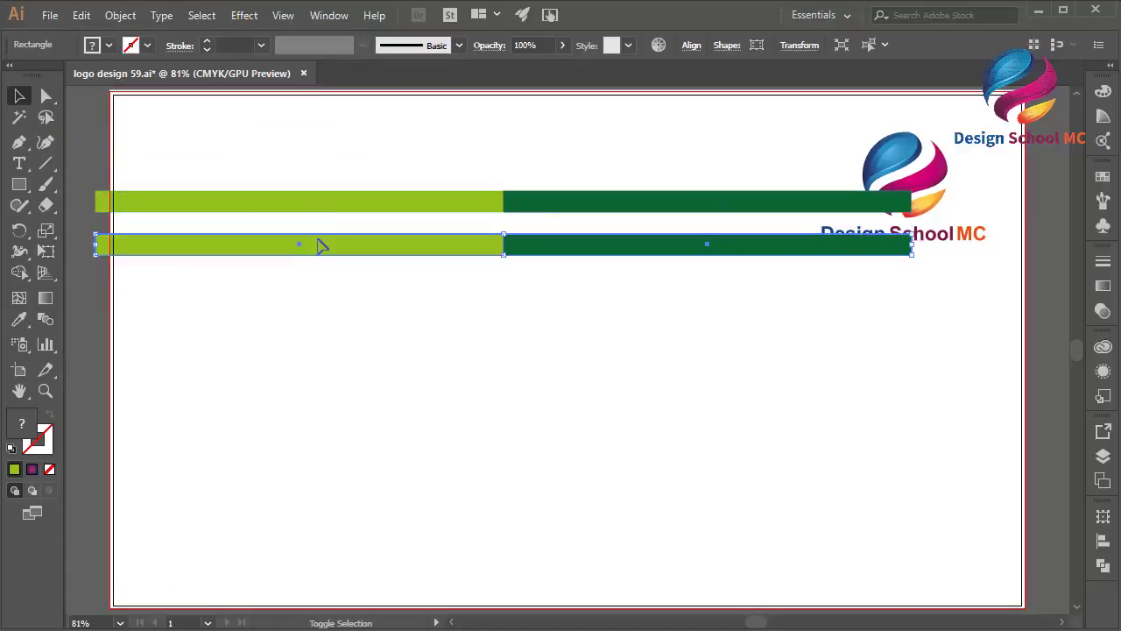
# - Duplicate both rows and move the copies down to form rows three and four
pyautogui.keyDown('shift'); pyautogui.click(368, 215); pyautogui.keyUp('shift')
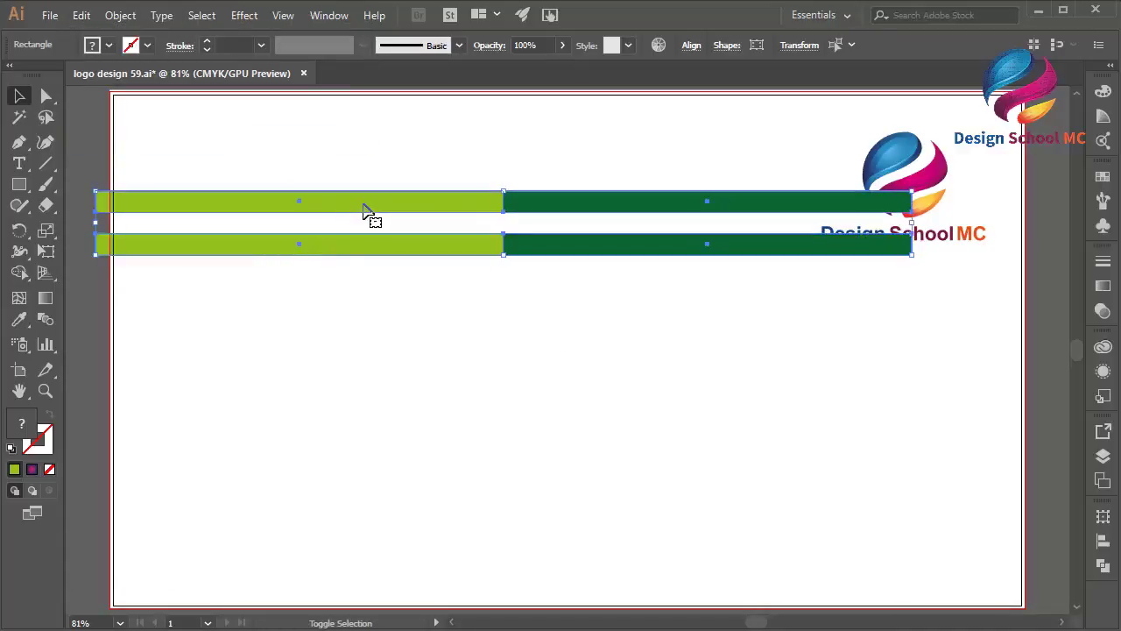
pyautogui.click(82, 15)
pyautogui.click(128, 102)
pyautogui.click(81, 15)
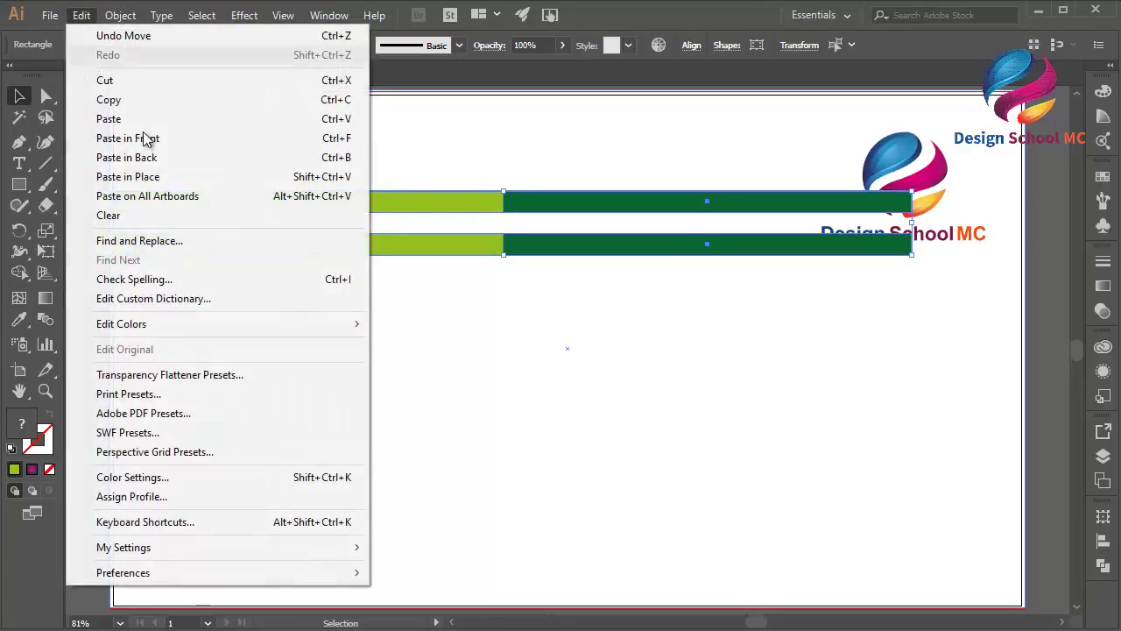
pyautogui.click(140, 138)
pyautogui.keyDown('shift'); pyautogui.click(363, 205); pyautogui.keyUp('shift')
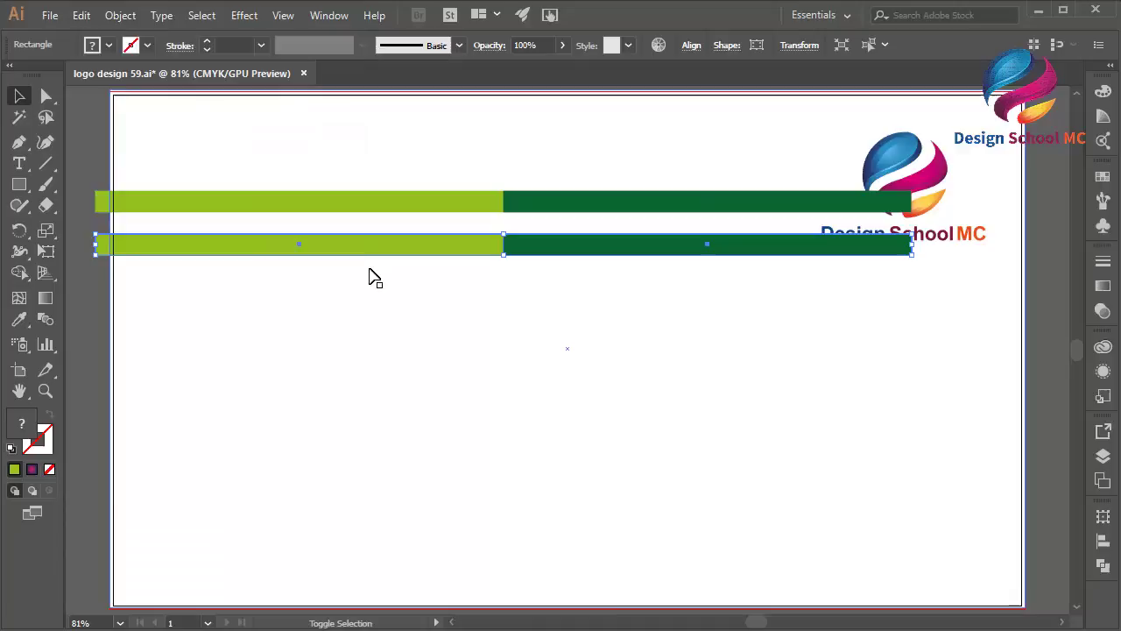
pyautogui.keyDown('shift'); pyautogui.click(376, 207); pyautogui.keyUp('shift')
pyautogui.moveTo(434, 200); pyautogui.dragTo(433, 290)
# - Copy the four rows in place and move the copies down, making eight rows
pyautogui.keyDown('shift'); pyautogui.click(494, 252); pyautogui.keyUp('shift')
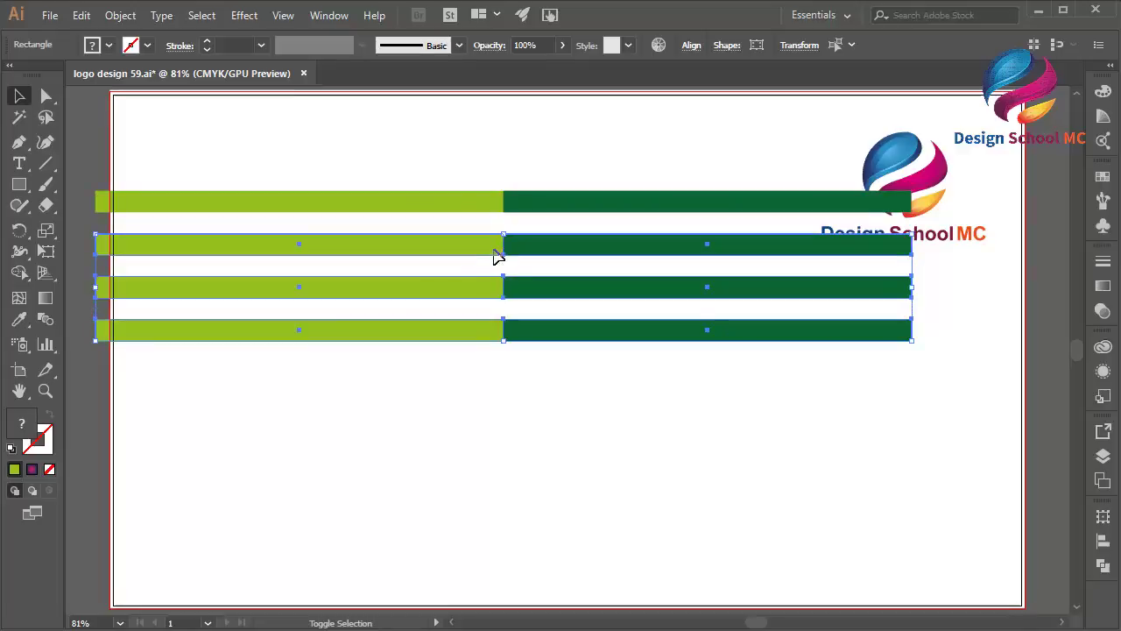
pyautogui.keyDown('shift'); pyautogui.click(492, 210); pyautogui.keyUp('shift')
pyautogui.click(80, 15)
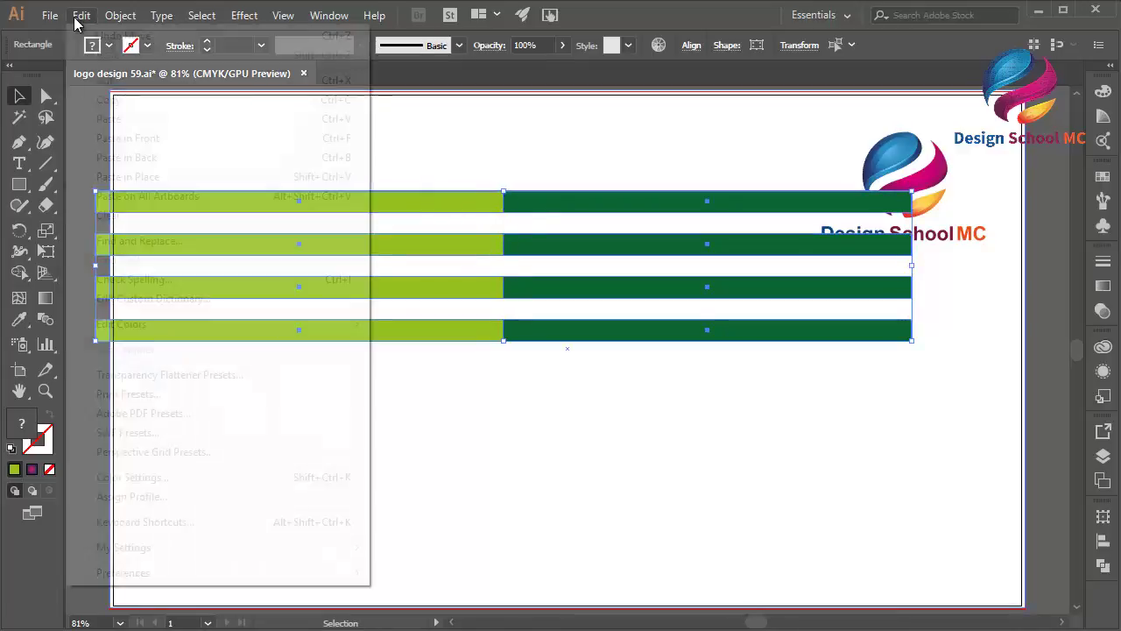
pyautogui.click(143, 108)
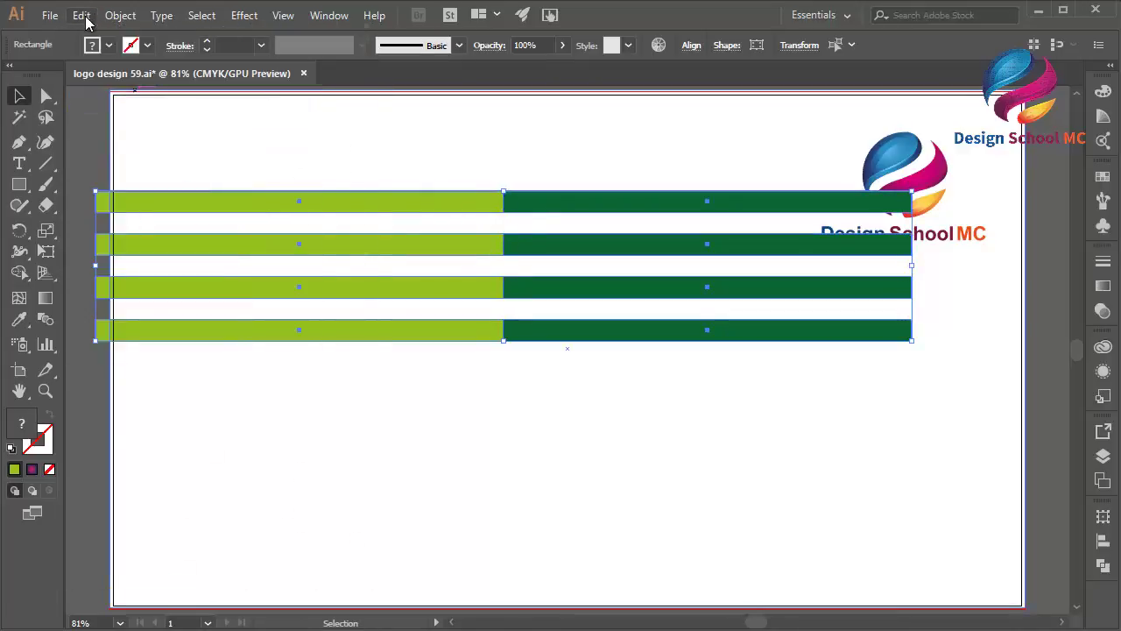
pyautogui.click(80, 15)
pyautogui.click(135, 141)
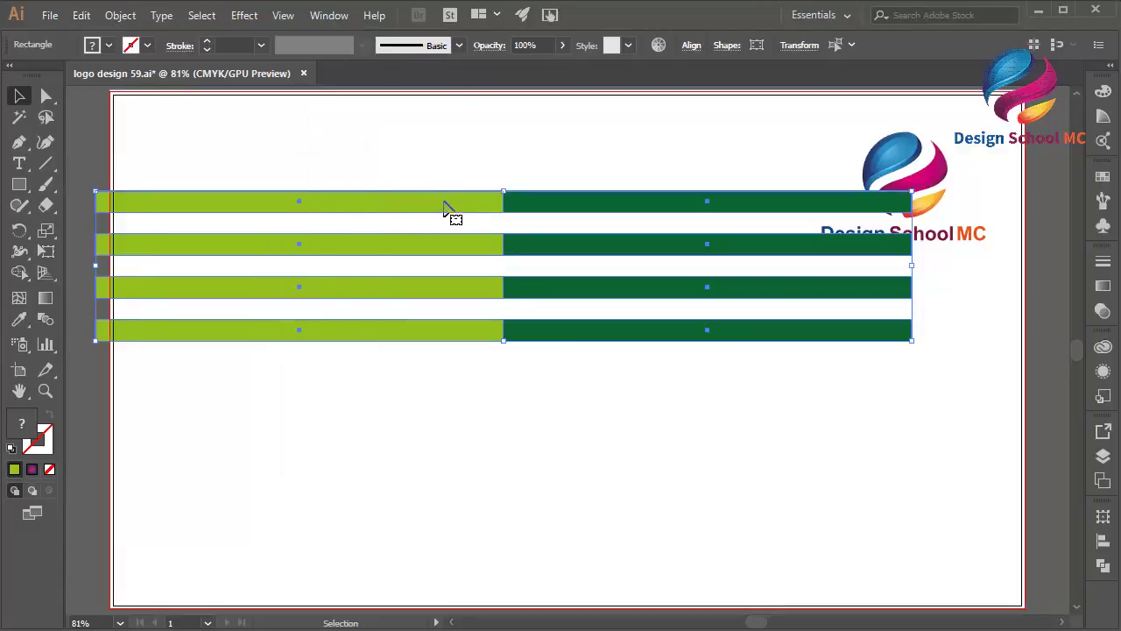
pyautogui.moveTo(444, 207); pyautogui.dragTo(461, 376)
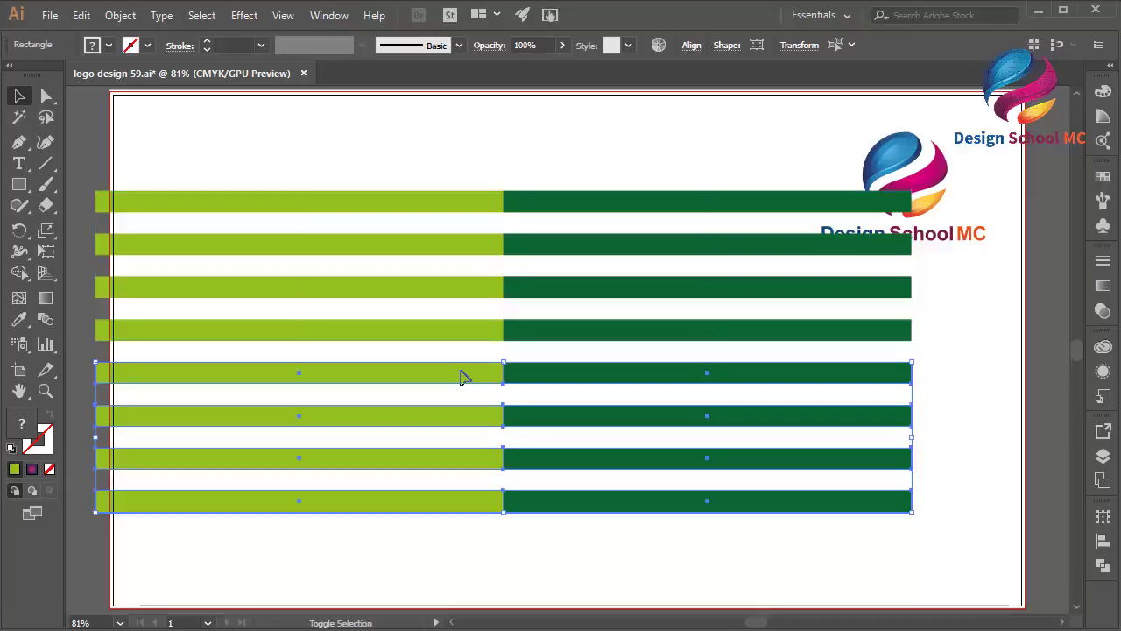
# - Copy the top two rows and place them below the last row, making ten rows
pyautogui.click(570, 248)
pyautogui.keyDown('shift'); pyautogui.click(545, 210); pyautogui.keyUp('shift')
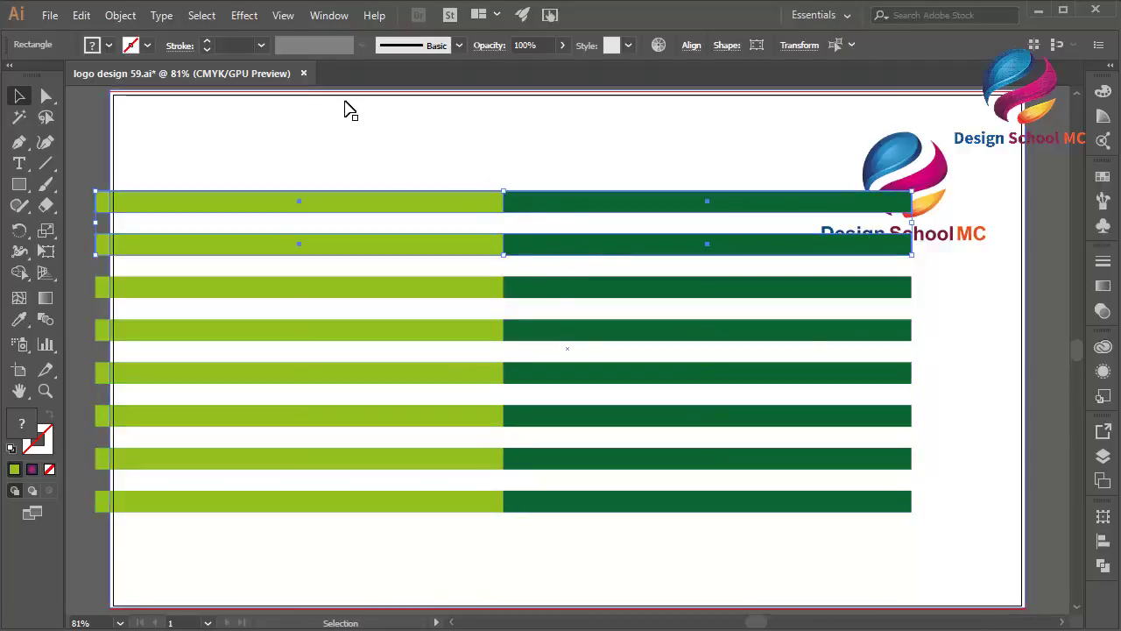
pyautogui.click(81, 15)
pyautogui.click(114, 98)
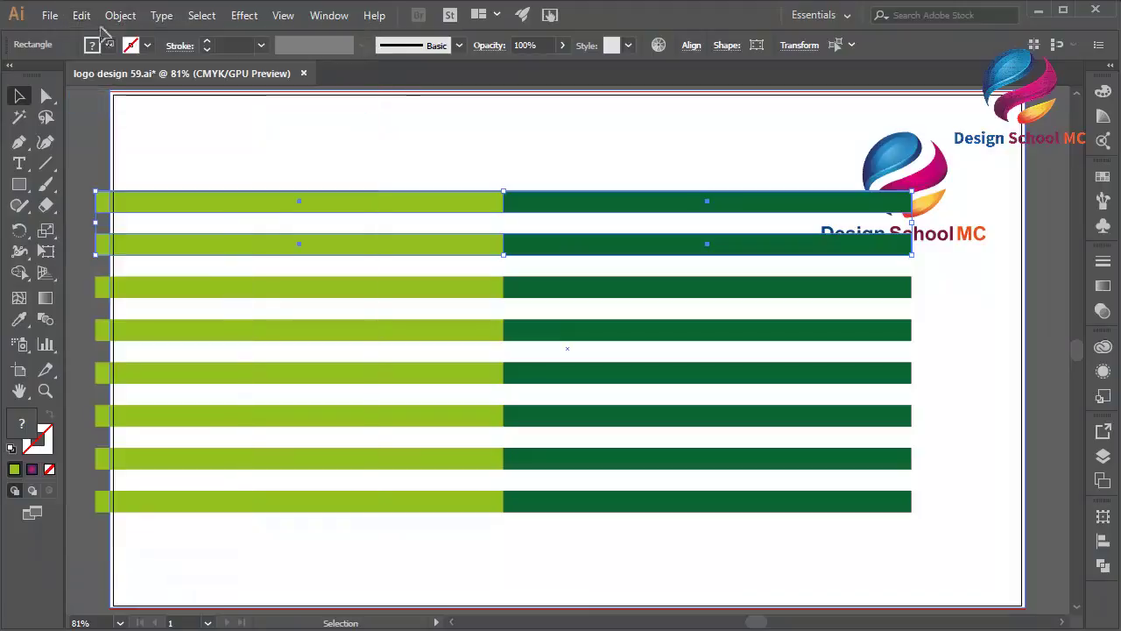
pyautogui.click(81, 16)
pyautogui.click(131, 151)
pyautogui.moveTo(426, 208); pyautogui.dragTo(510, 549)
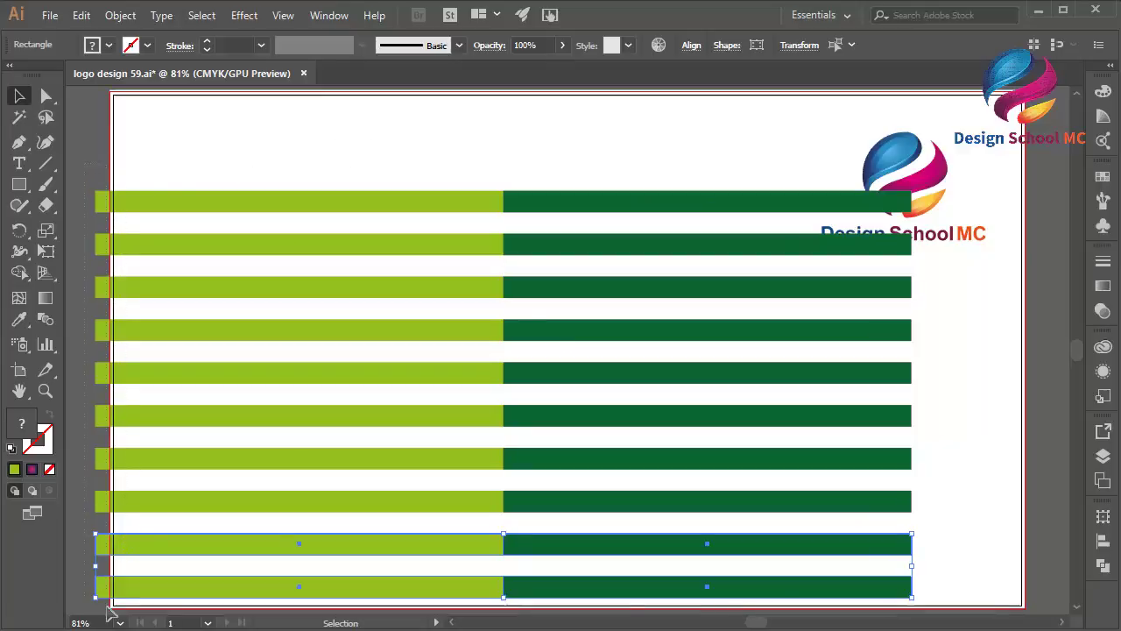
# - Group all ten rows and save them as a symbol named 'green line'
pyautogui.hotkey('ctrl', 'a')
pyautogui.rightClick(427, 343)
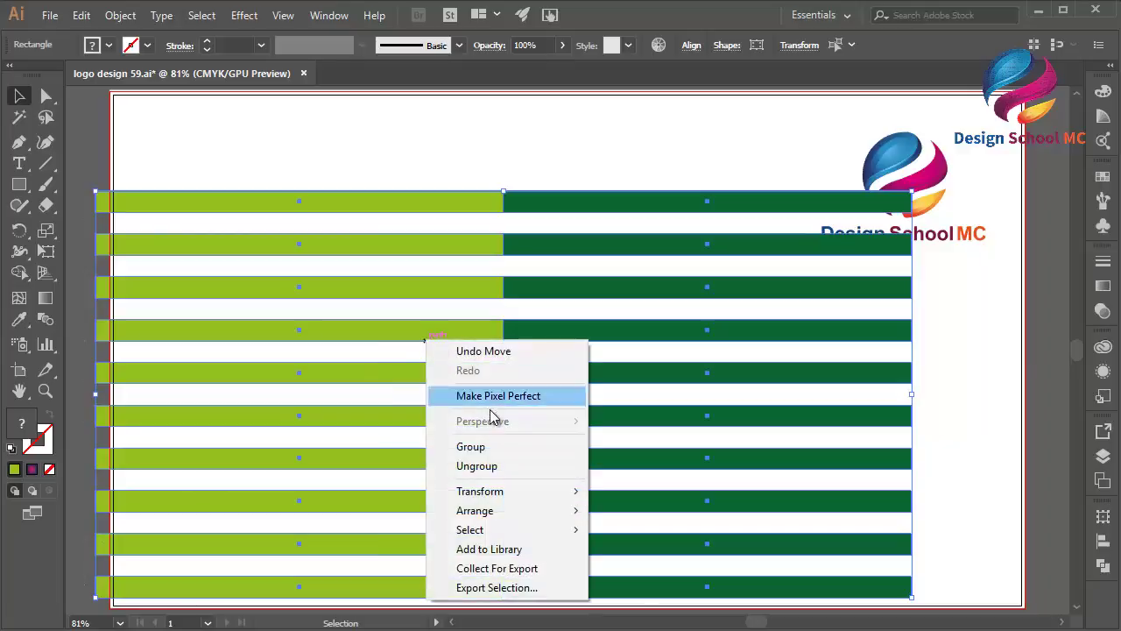
pyautogui.click(495, 447)
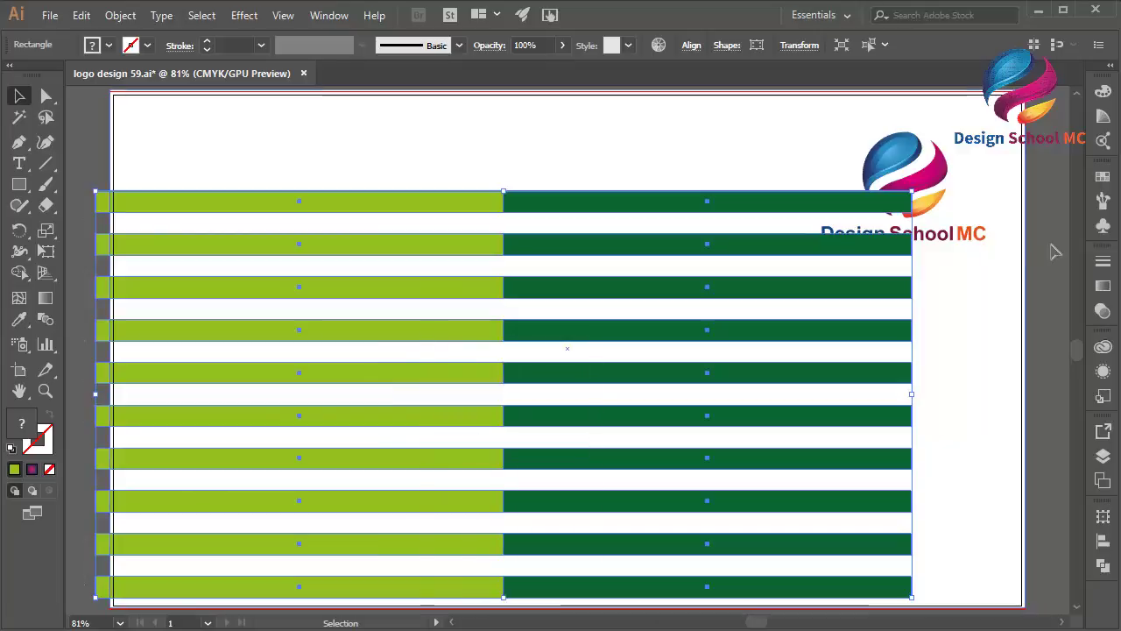
pyautogui.click(1103, 226)
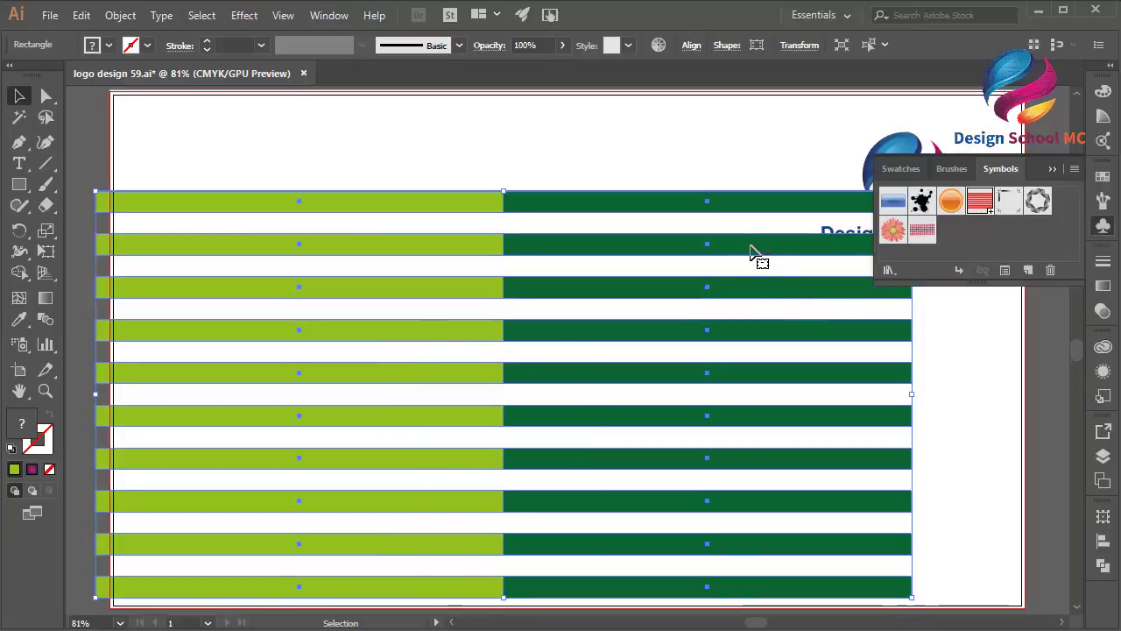
pyautogui.moveTo(758, 252); pyautogui.dragTo(985, 247)
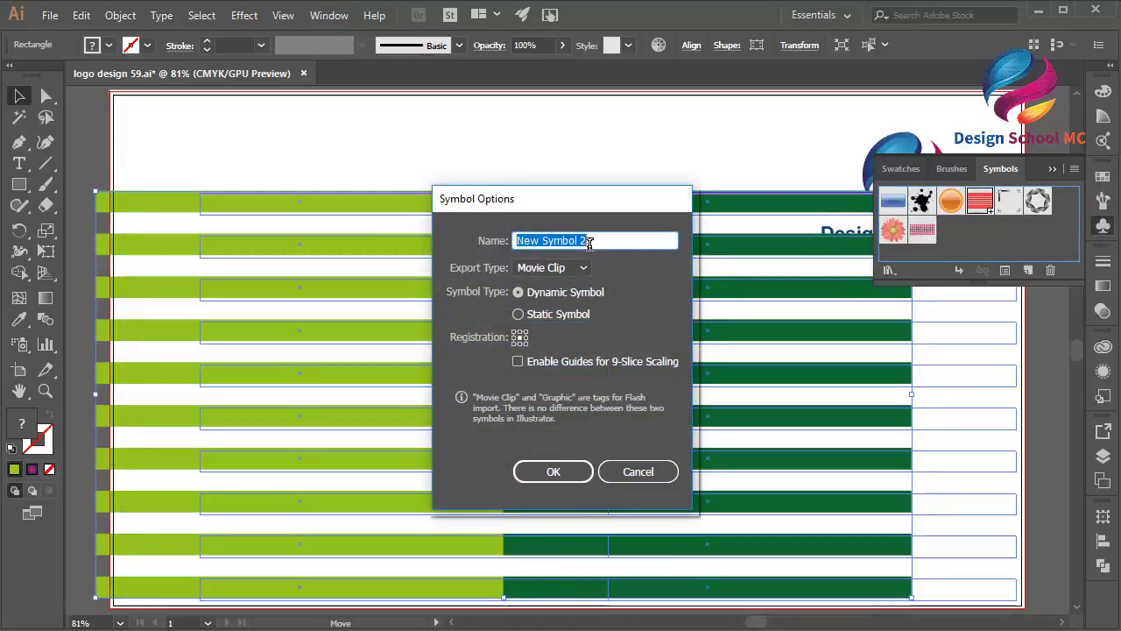
pyautogui.write('l')
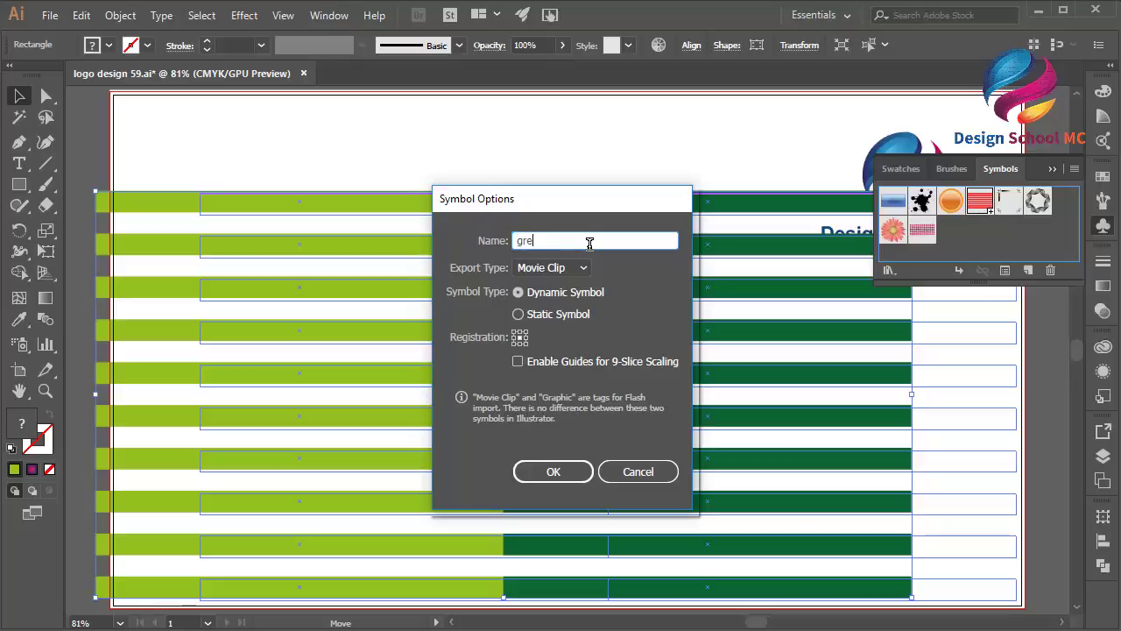
pyautogui.write('reen line')
pyautogui.click(549, 474)
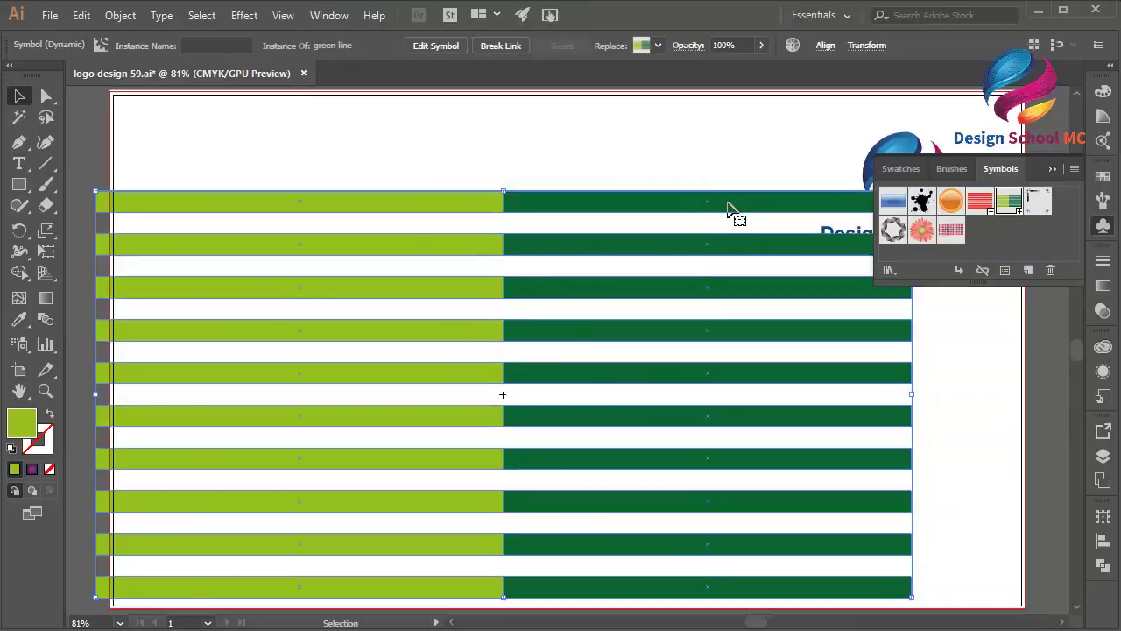
# - Delete the stripe instance from the artboard and set the fill colour to light grey
pyautogui.press('Delete')
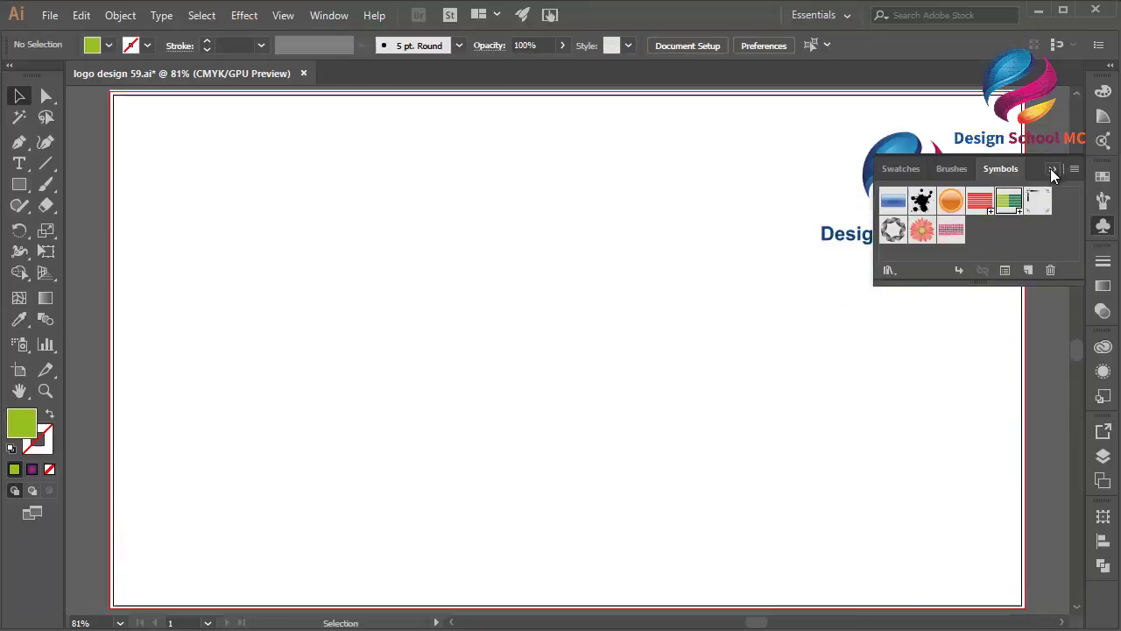
pyautogui.click(1052, 168)
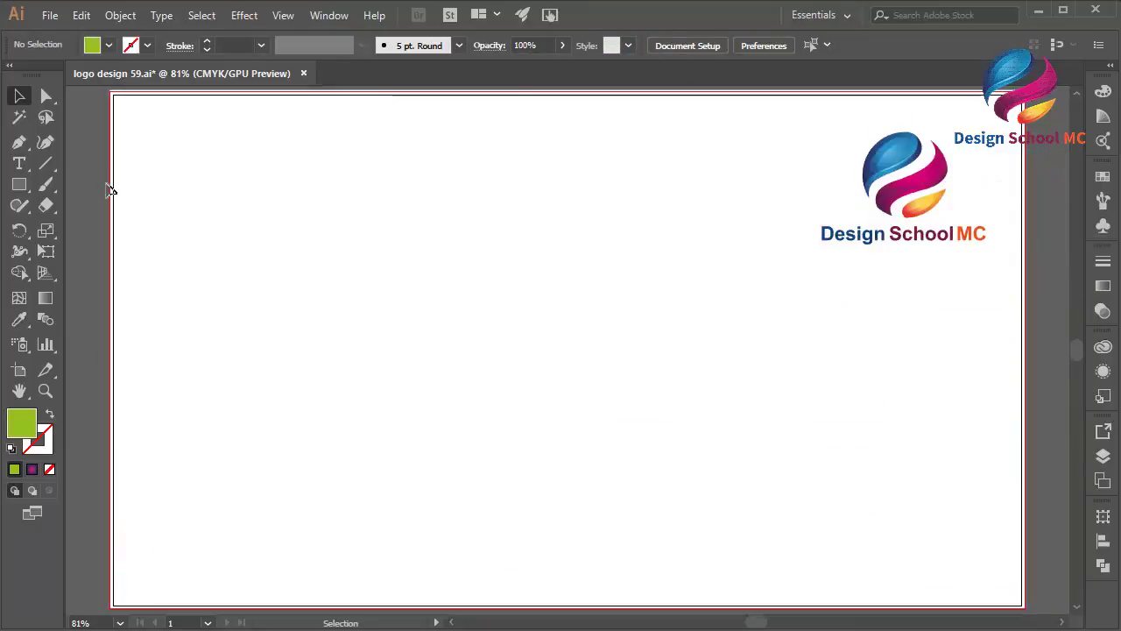
pyautogui.click(1103, 177)
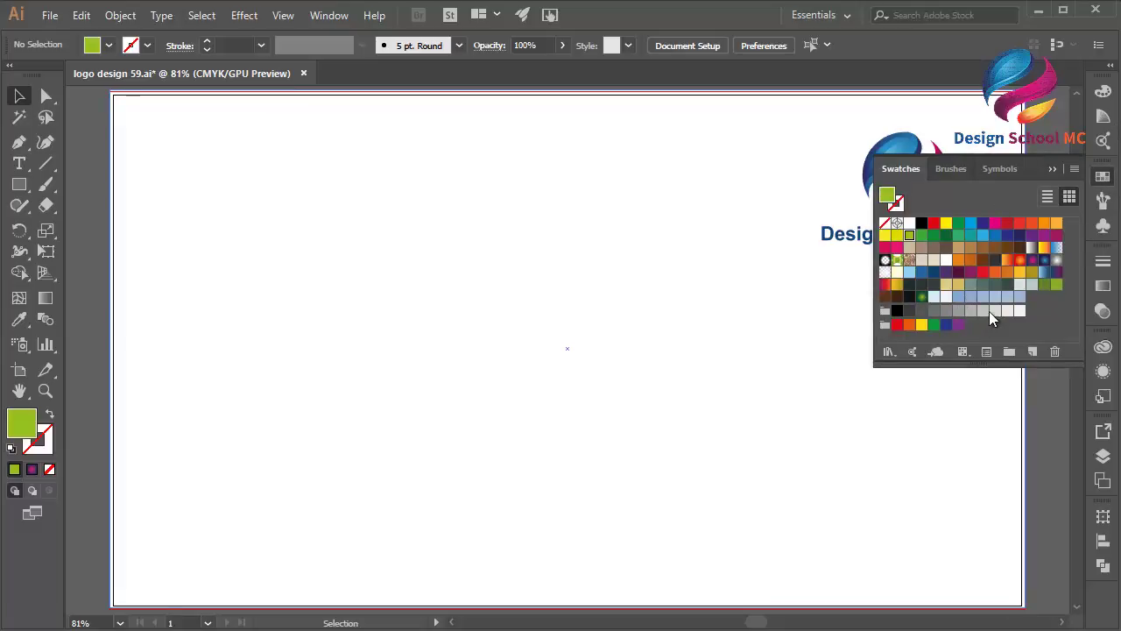
pyautogui.click(994, 311)
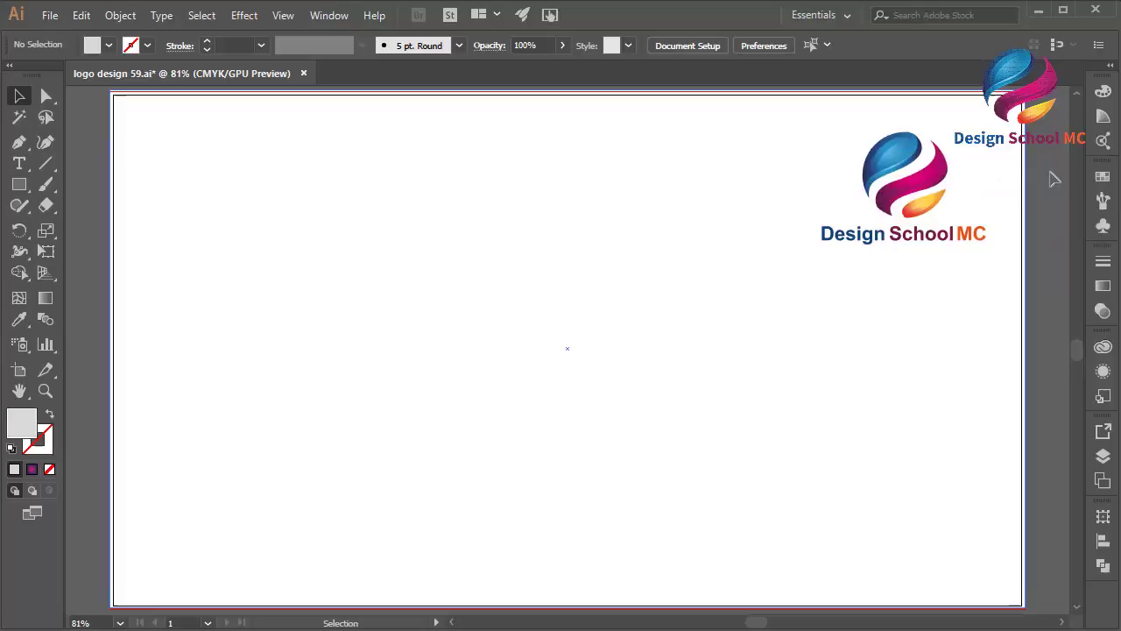
pyautogui.click(1054, 171)
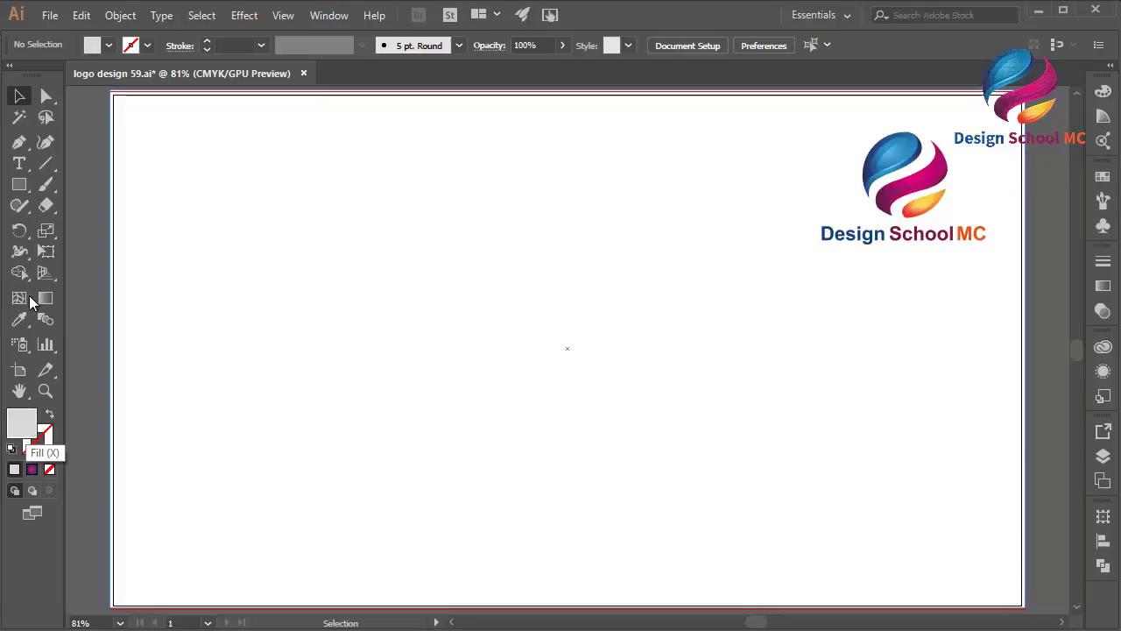
# - Draw a light grey circle left of the artboard centre
pyautogui.moveTo(19, 184); pyautogui.dragTo(28, 184)
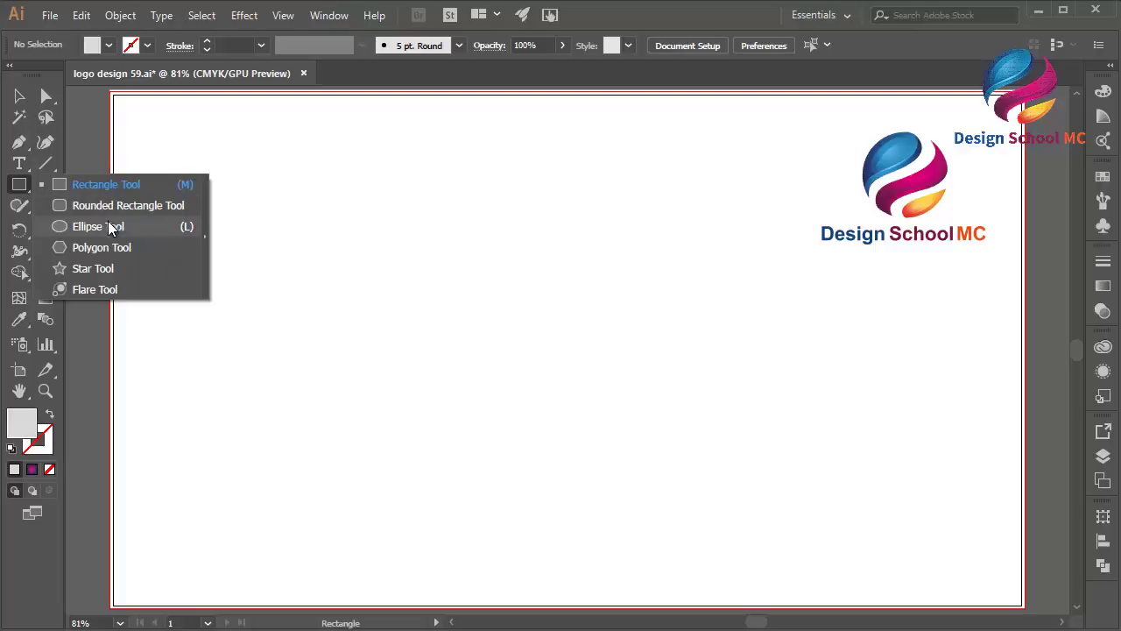
pyautogui.moveTo(109, 228); pyautogui.dragTo(110, 228)
pyautogui.moveTo(210, 188); pyautogui.dragTo(456, 400)
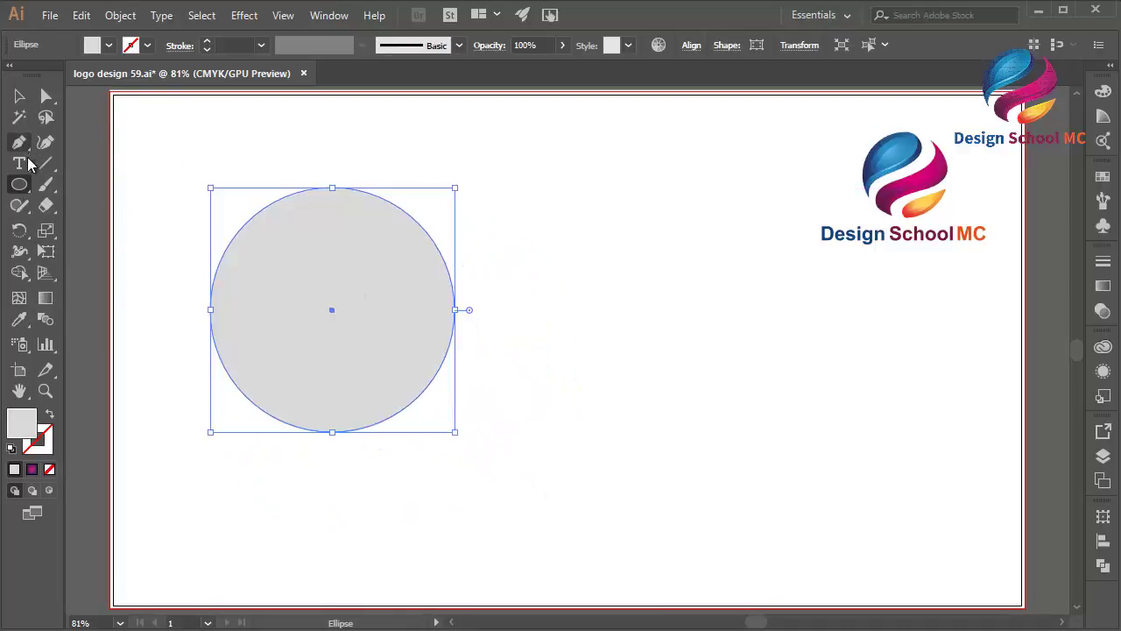
# - Cover the circle's left half with a rectangle and subtract it using Minus Front
pyautogui.moveTo(25, 185); pyautogui.dragTo(77, 188)
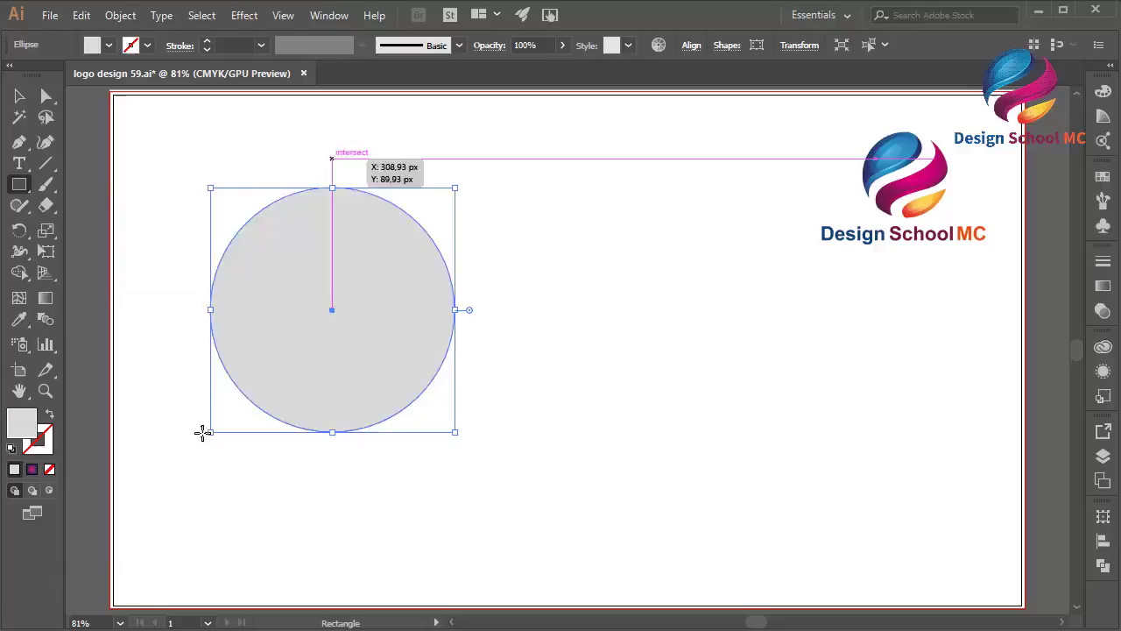
pyautogui.moveTo(331, 157); pyautogui.dragTo(181, 477)
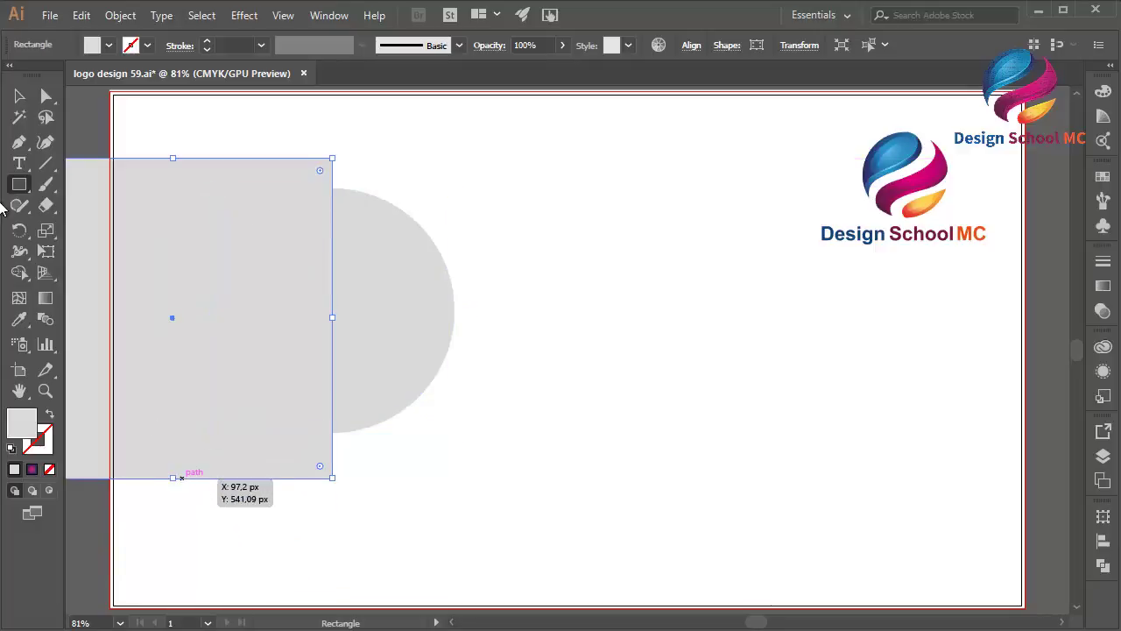
pyautogui.click(19, 96)
pyautogui.keyDown('shift'); pyautogui.click(421, 364); pyautogui.keyUp('shift')
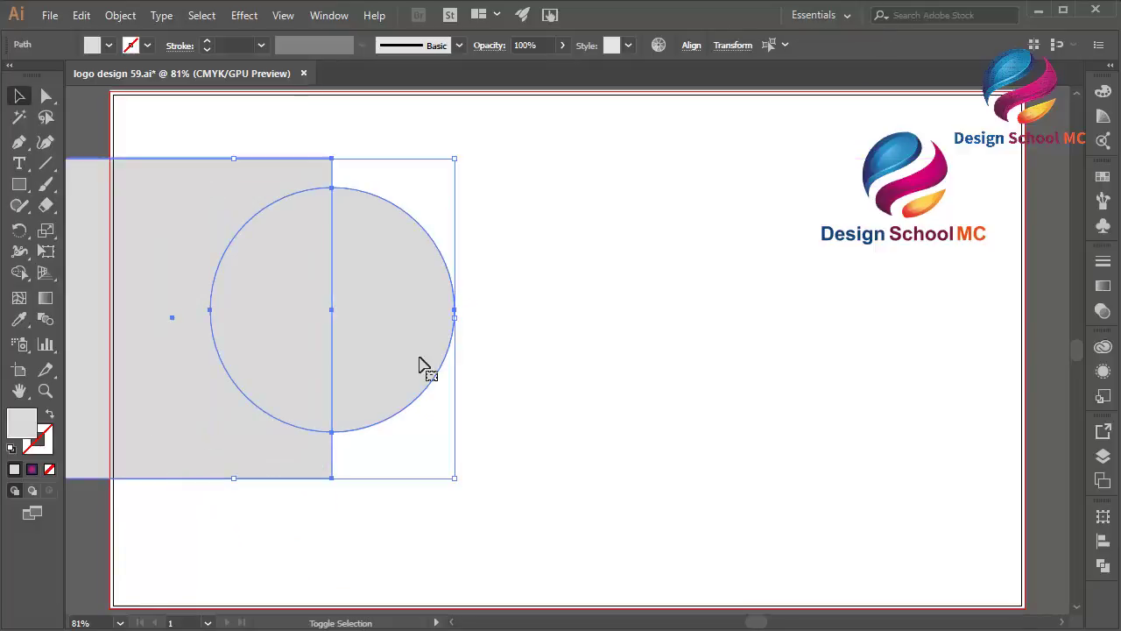
pyautogui.click(1102, 568)
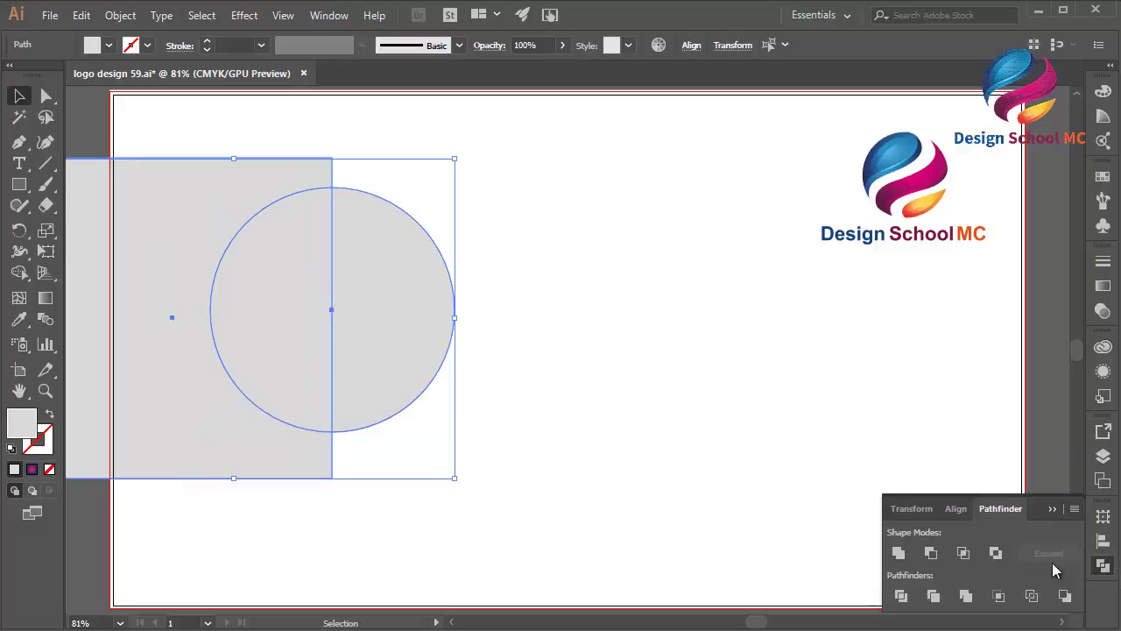
pyautogui.click(930, 554)
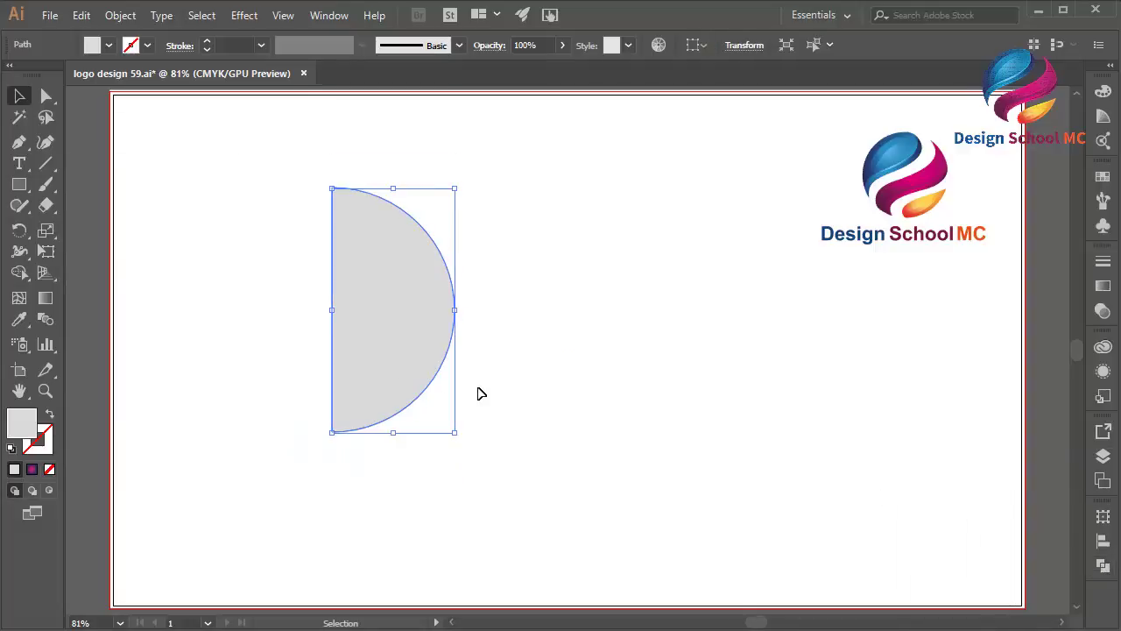
# - Move the half-circle toward the centre and apply a previewed 3D Revolve
pyautogui.moveTo(412, 377); pyautogui.dragTo(576, 401)
pyautogui.click(244, 15)
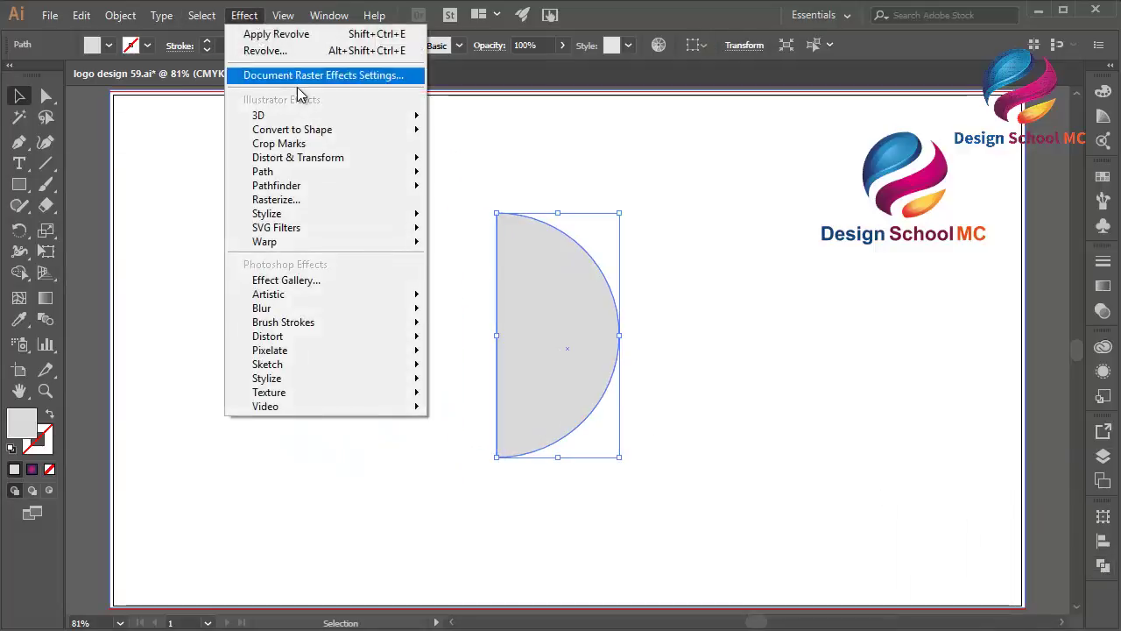
pyautogui.moveTo(289, 115)
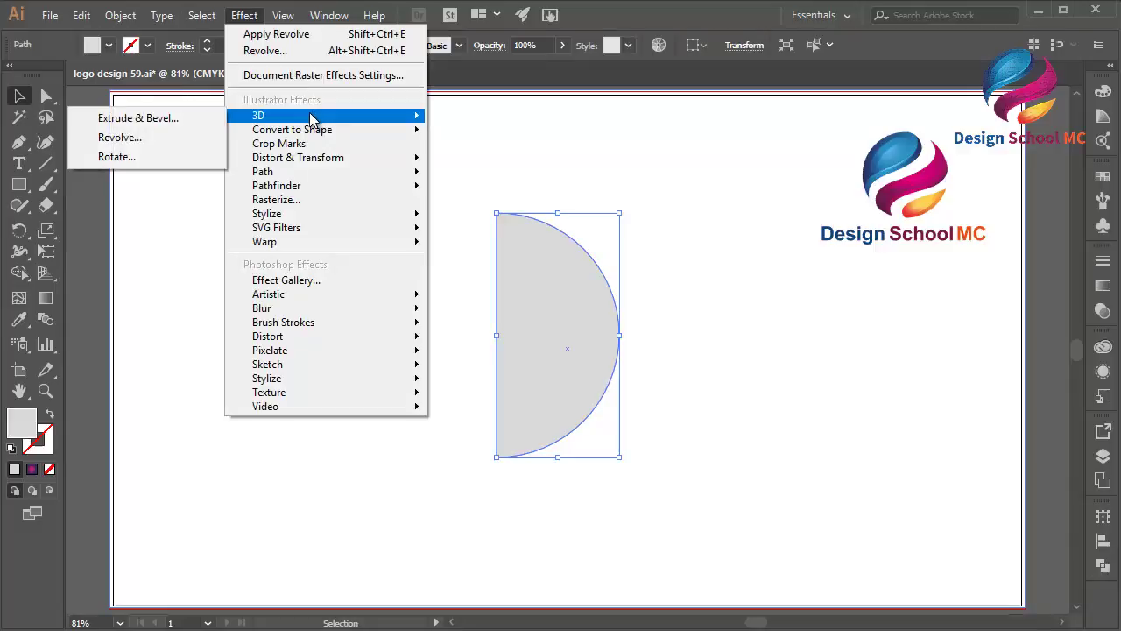
pyautogui.click(185, 137)
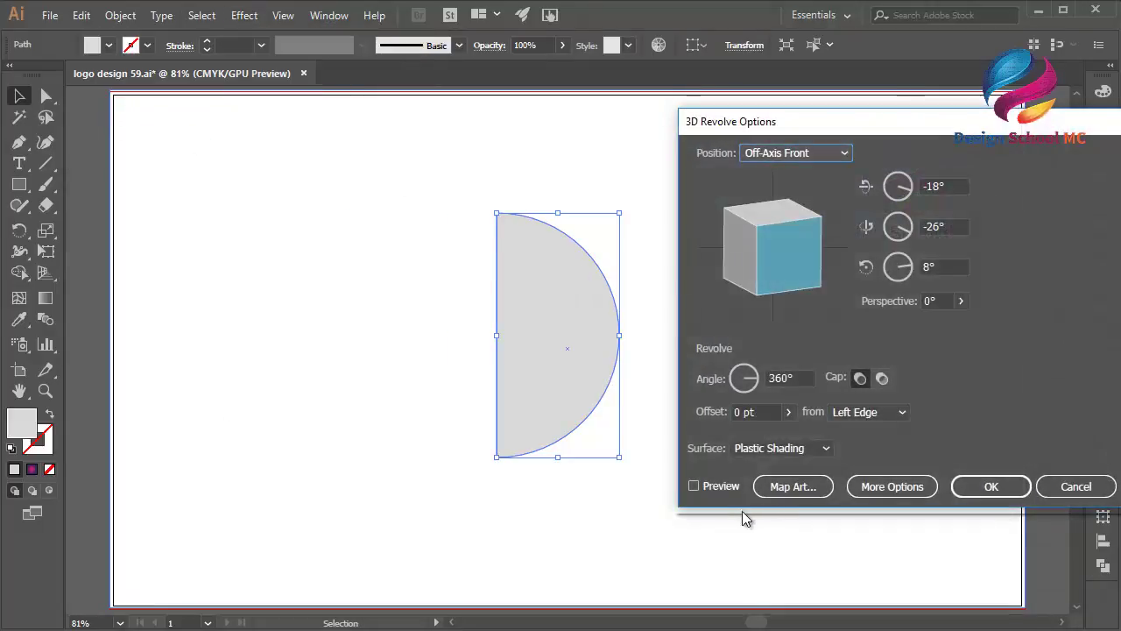
pyautogui.click(716, 485)
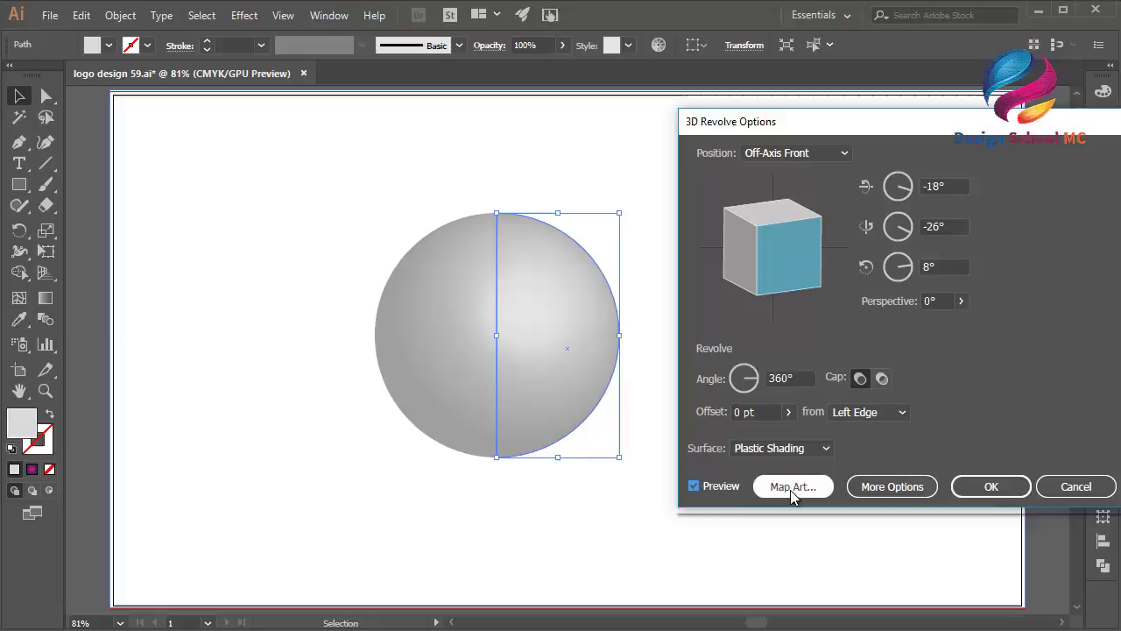
# - Map the 'green line' symbol onto the sphere, resize it, and enable Invisible Geometry
pyautogui.click(790, 487)
pyautogui.click(769, 154)
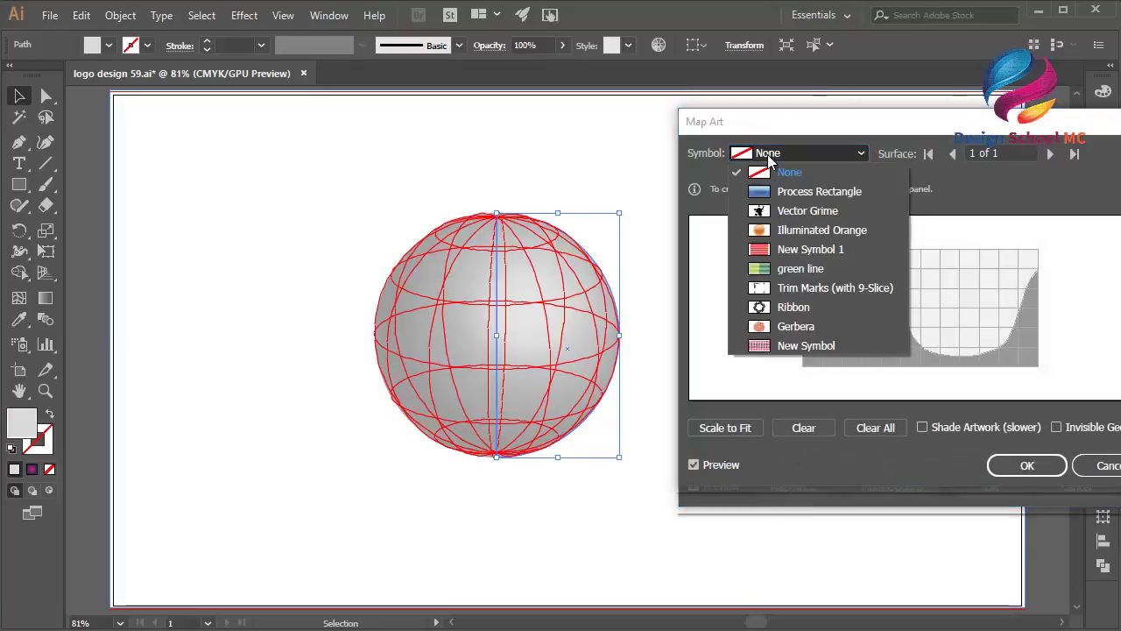
pyautogui.click(836, 271)
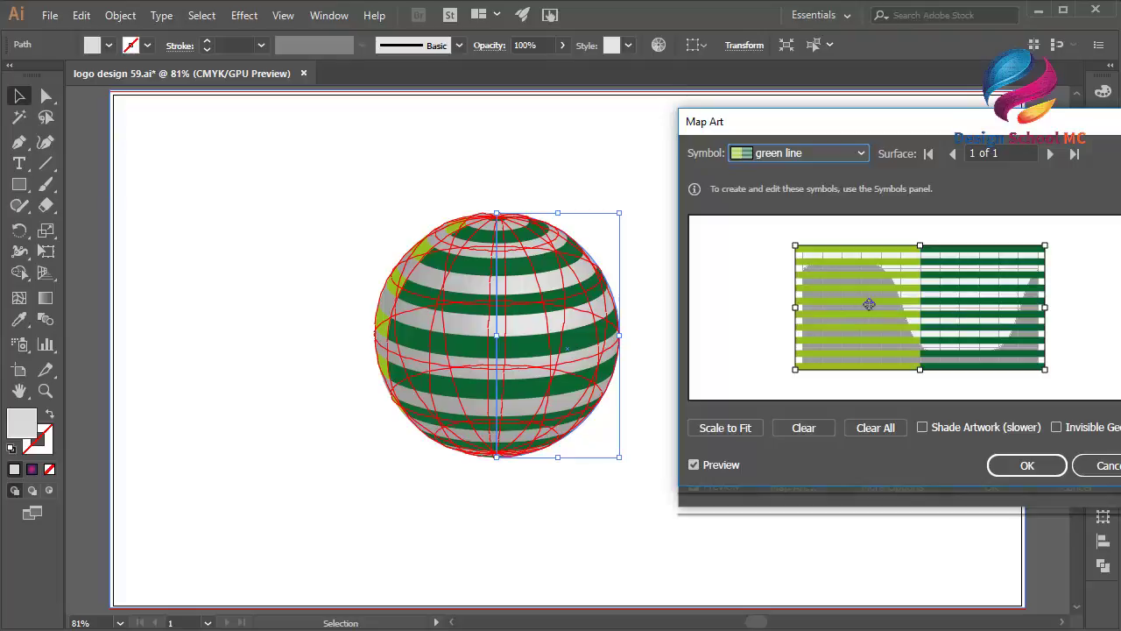
pyautogui.moveTo(796, 247); pyautogui.dragTo(799, 253)
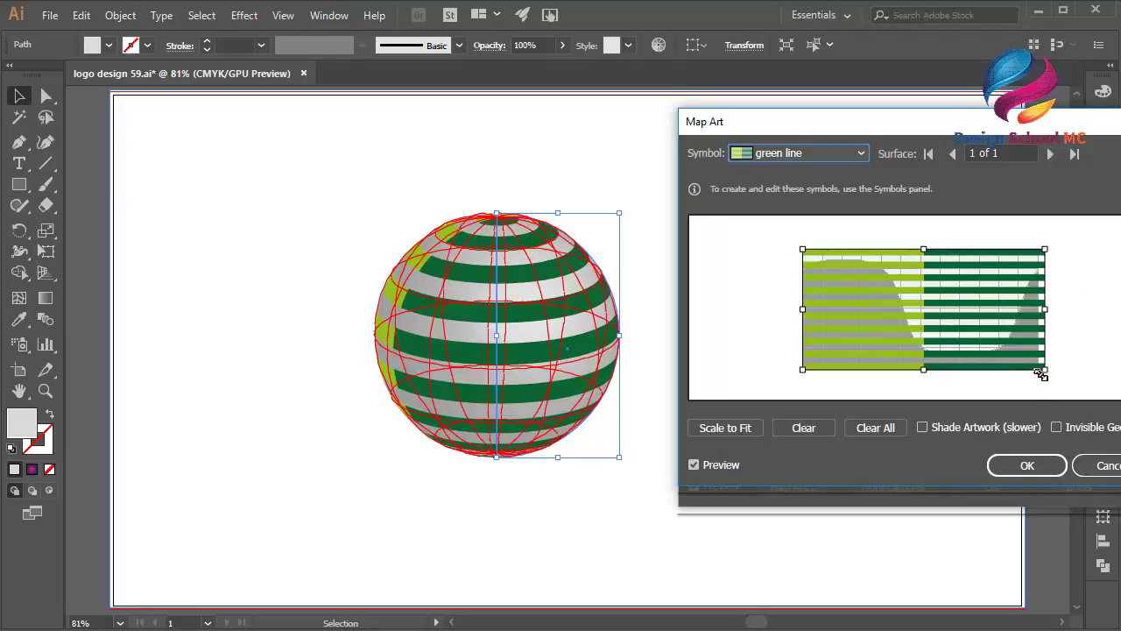
pyautogui.moveTo(1038, 371); pyautogui.dragTo(1033, 367)
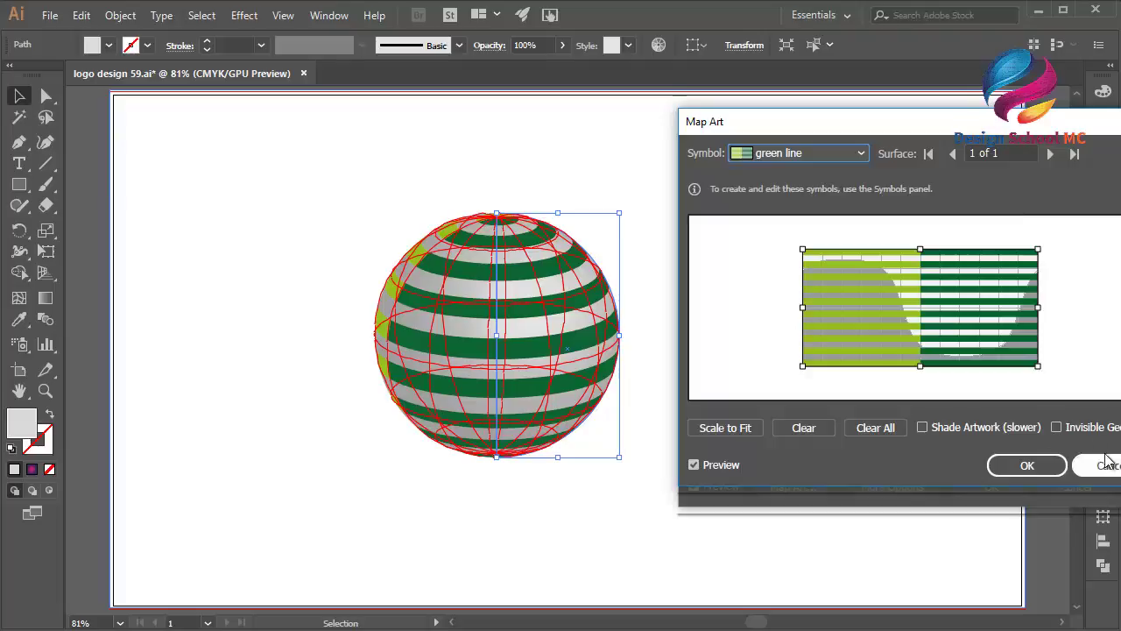
pyautogui.click(1058, 427)
# - Rotate the striped sphere to 6°, -7°, -2° and apply the 3D Revolve effect
pyautogui.click(1027, 465)
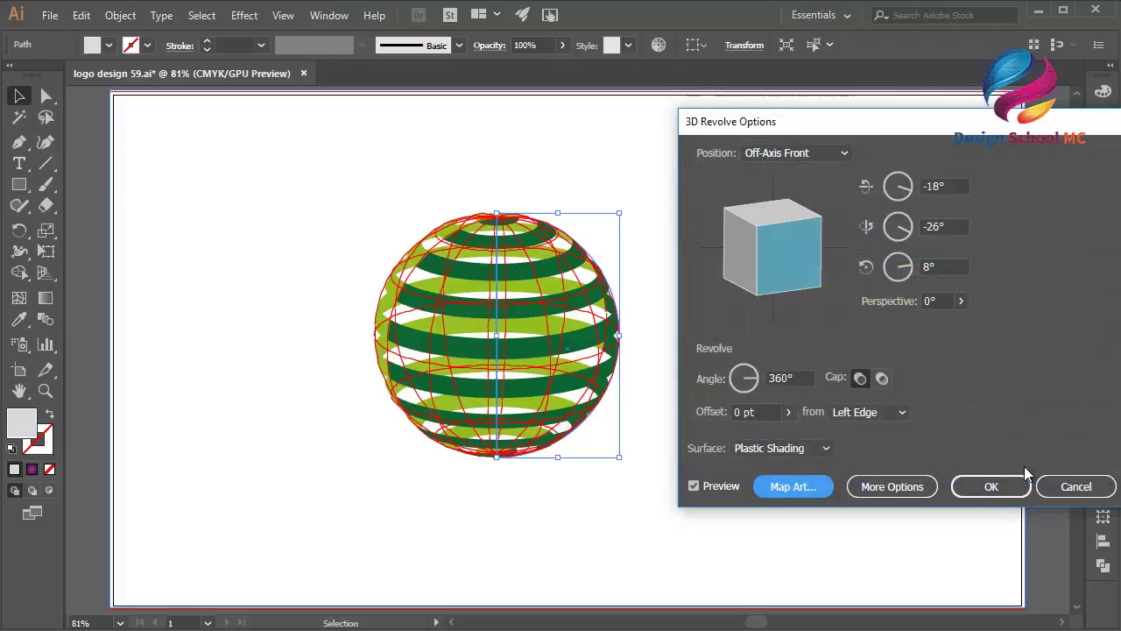
pyautogui.moveTo(797, 251)
pyautogui.mouseDown()
pyautogui.moveTo(755, 256)
pyautogui.moveTo(777, 233)
pyautogui.moveTo(791, 249)
pyautogui.mouseUp()
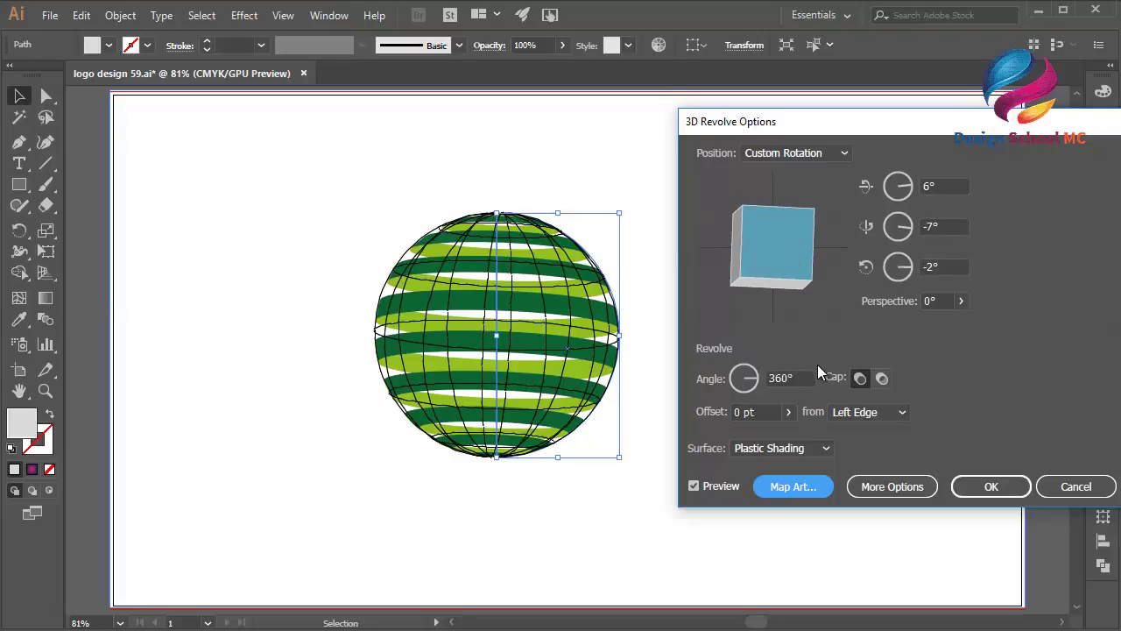
pyautogui.click(990, 486)
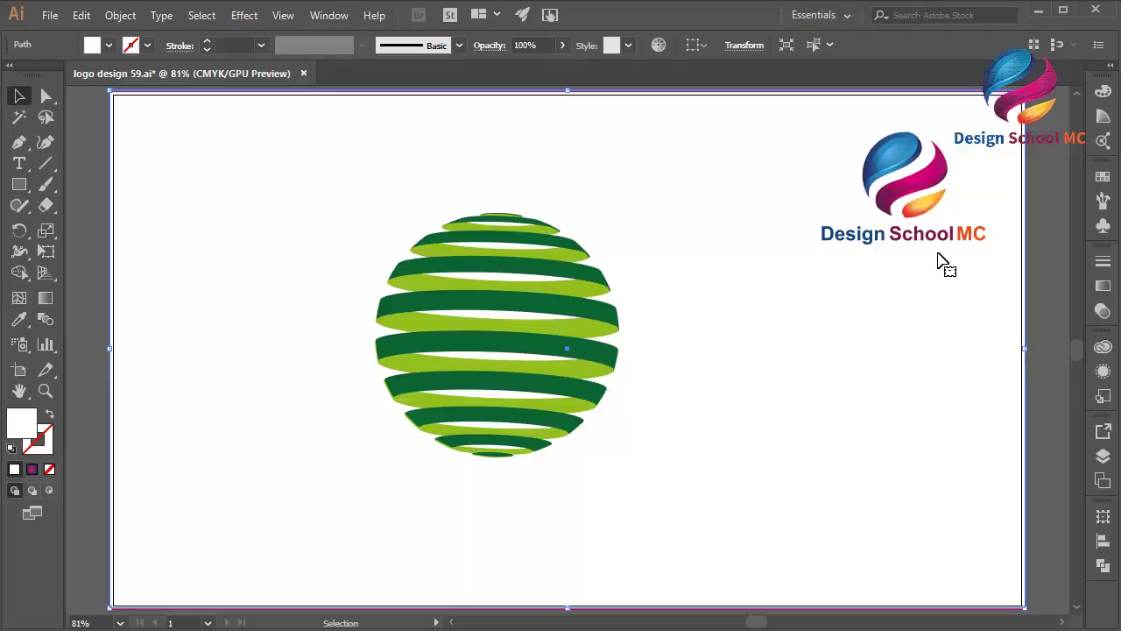
pyautogui.moveTo(953, 260); pyautogui.dragTo(859, 251)
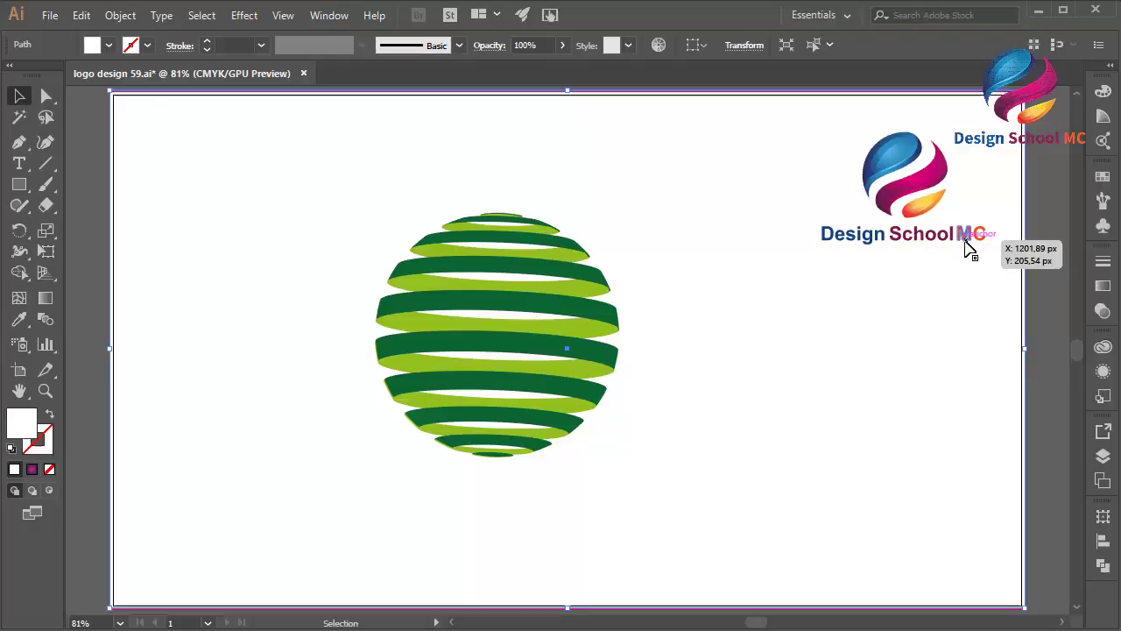